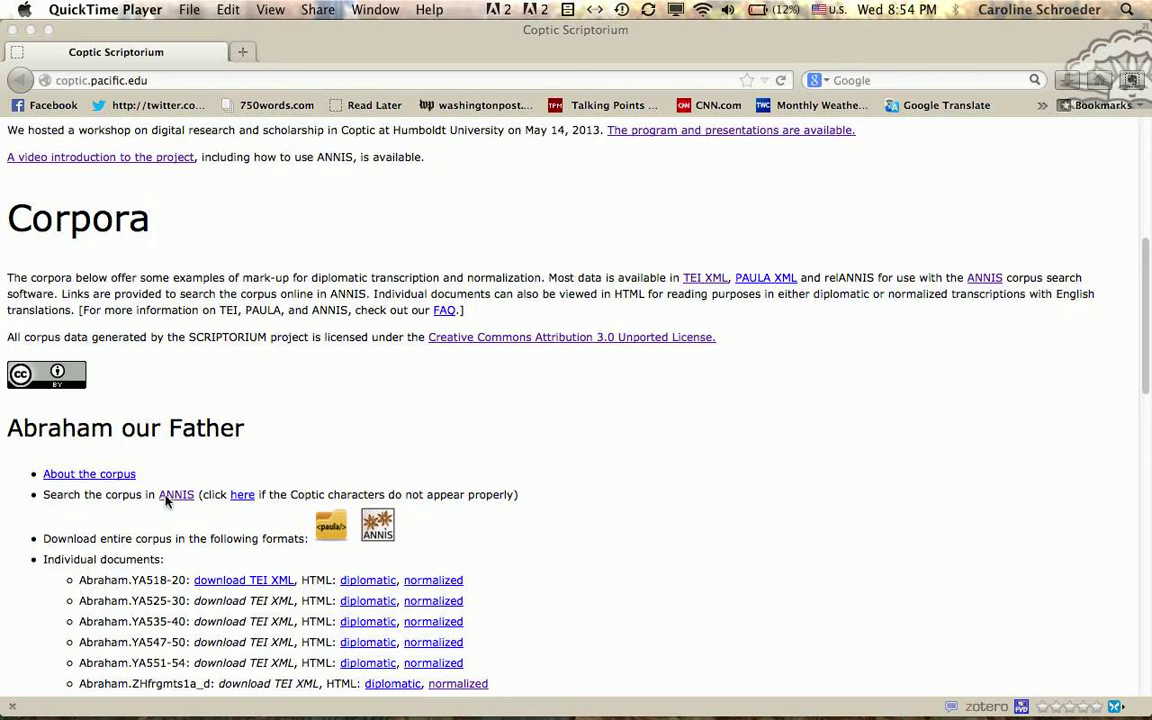
# Step: Open the Abraham our Father corpus in ANNIS from the Coptic Scriptorium page
pyautogui.click(176, 494)
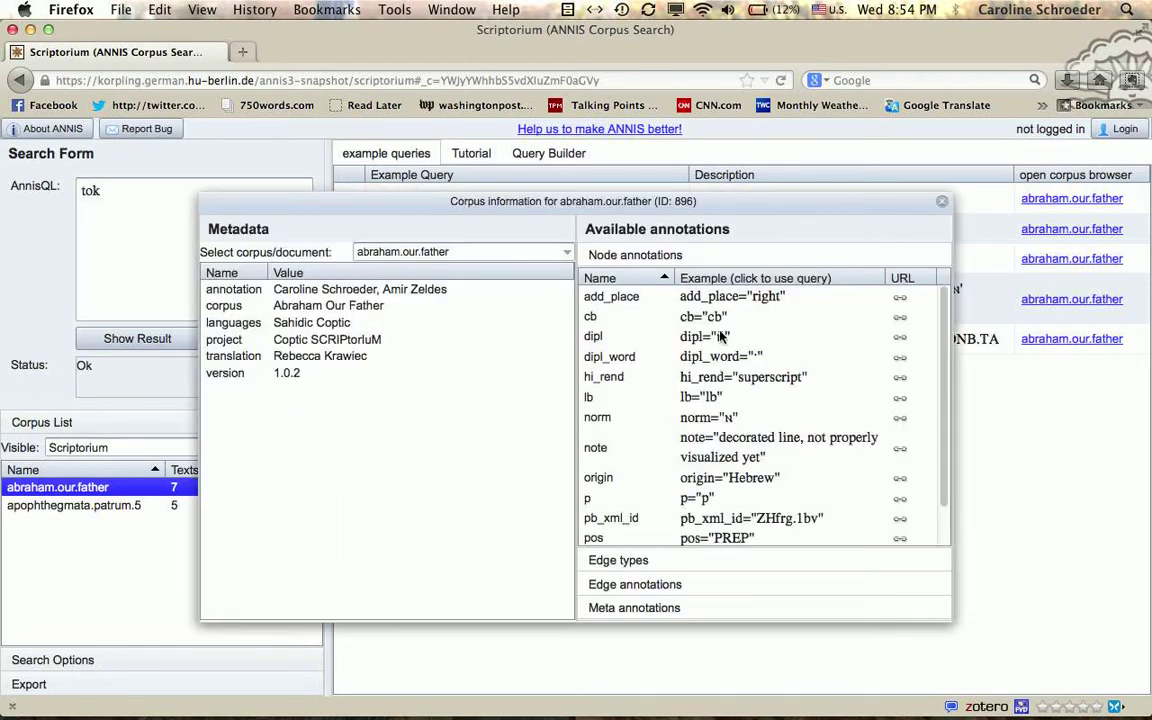
# Step: Scroll through the abraham.our.father node annotations, from add_place to translation
pyautogui.scroll(-2, 720, 345)
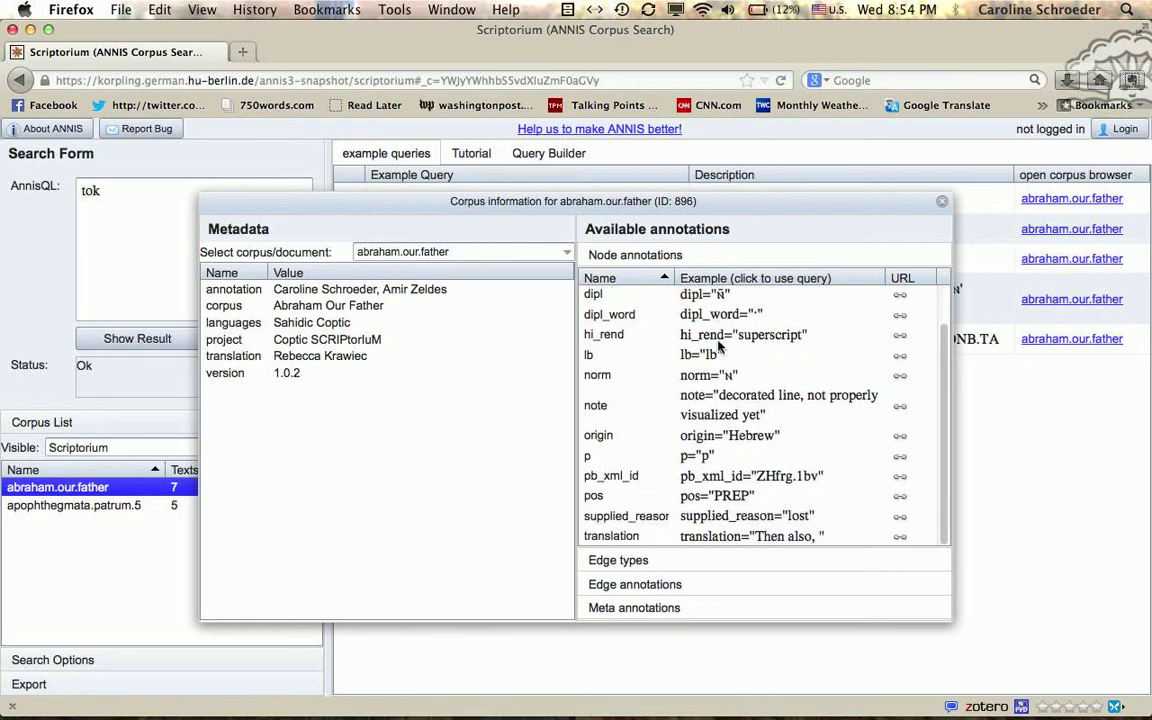
pyautogui.scroll(2, 718, 345)
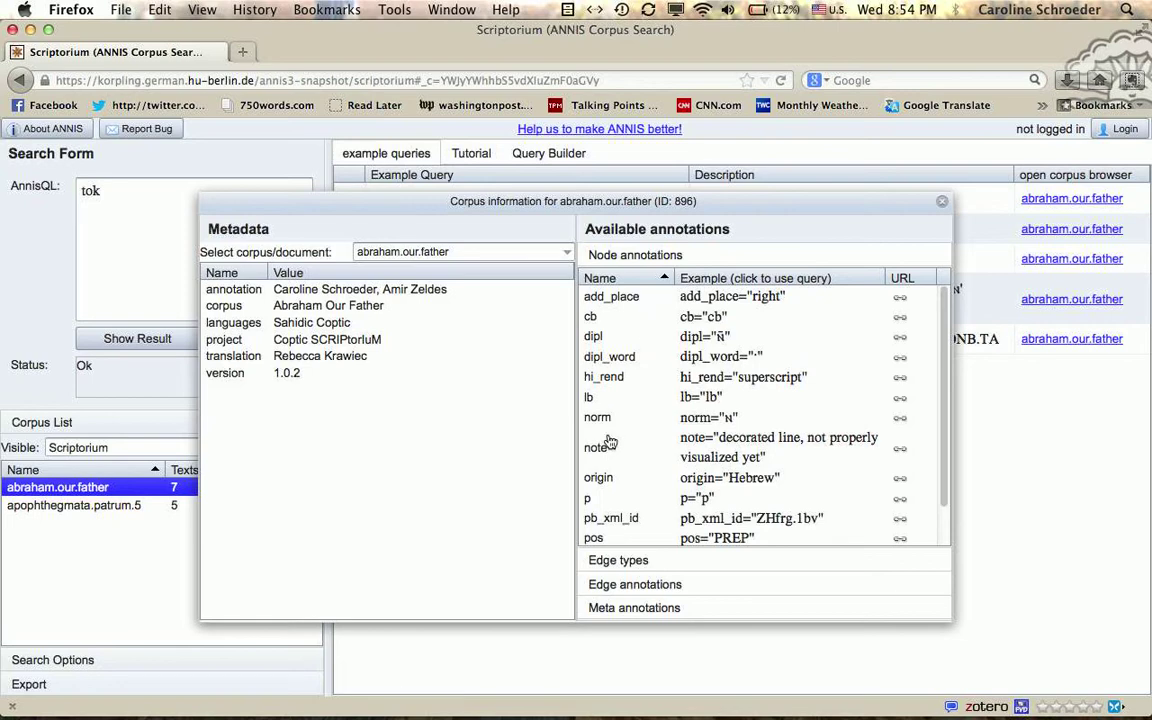
# Step: Run the example query norm="ⲛⲟⲩⲧⲉ" (64 matches, 7 documents) and expand hit 1's annotation grid
pyautogui.click(942, 202)
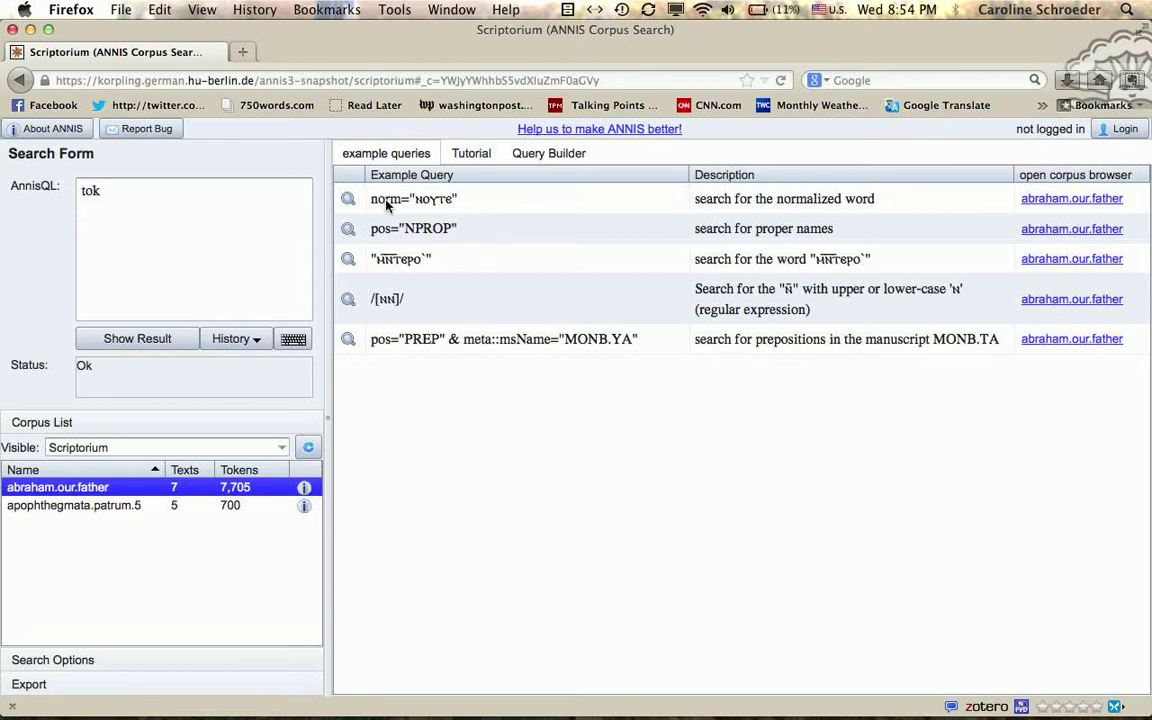
pyautogui.click(349, 201)
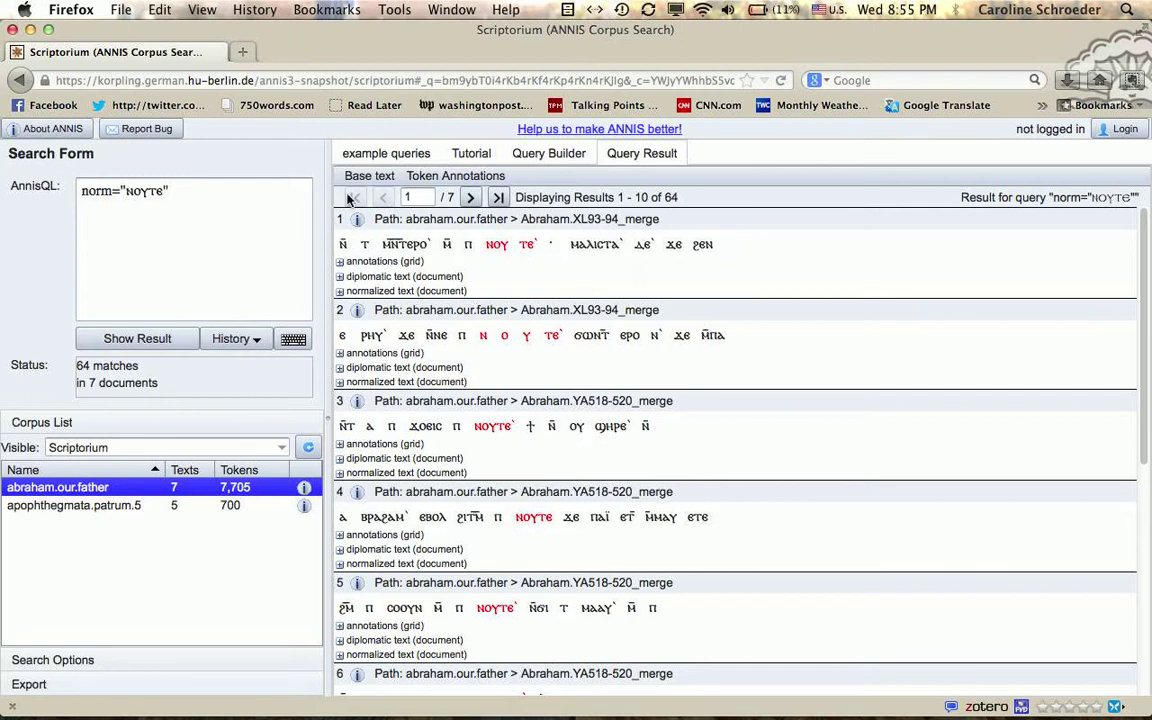
pyautogui.click(340, 263)
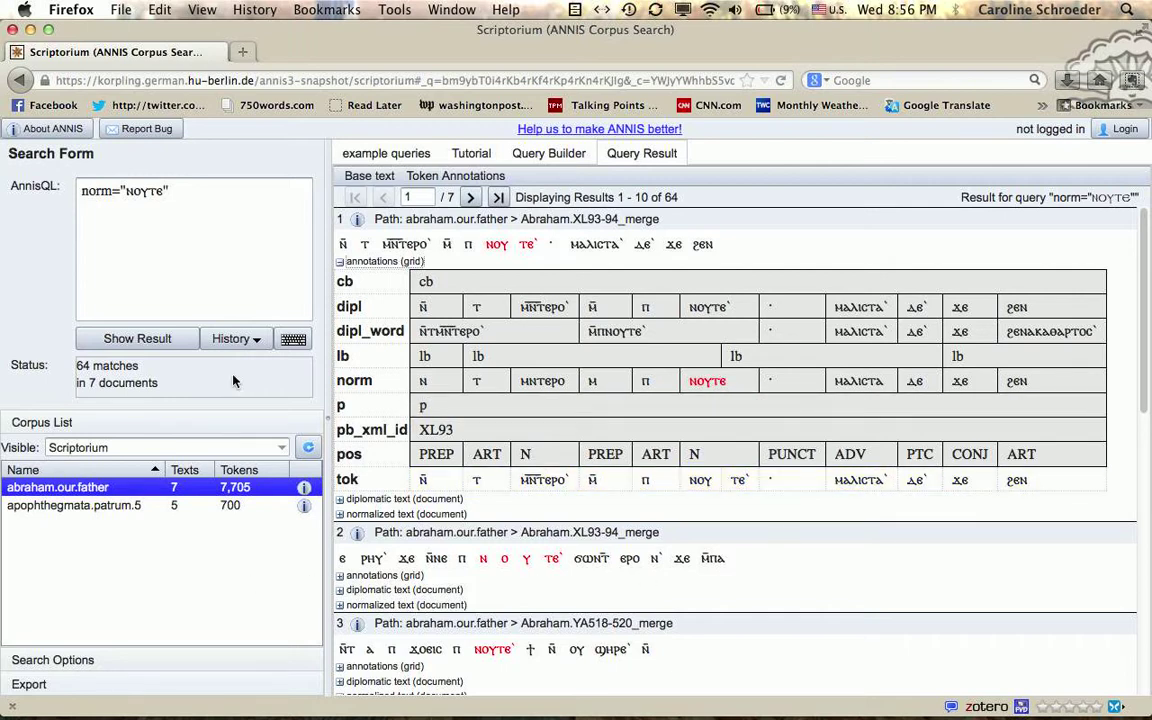
# Step: Rewrite the query as the regular expression norm=/.*ⲛⲟⲩⲧⲉ.*/ and rerun it
pyautogui.click(127, 190)
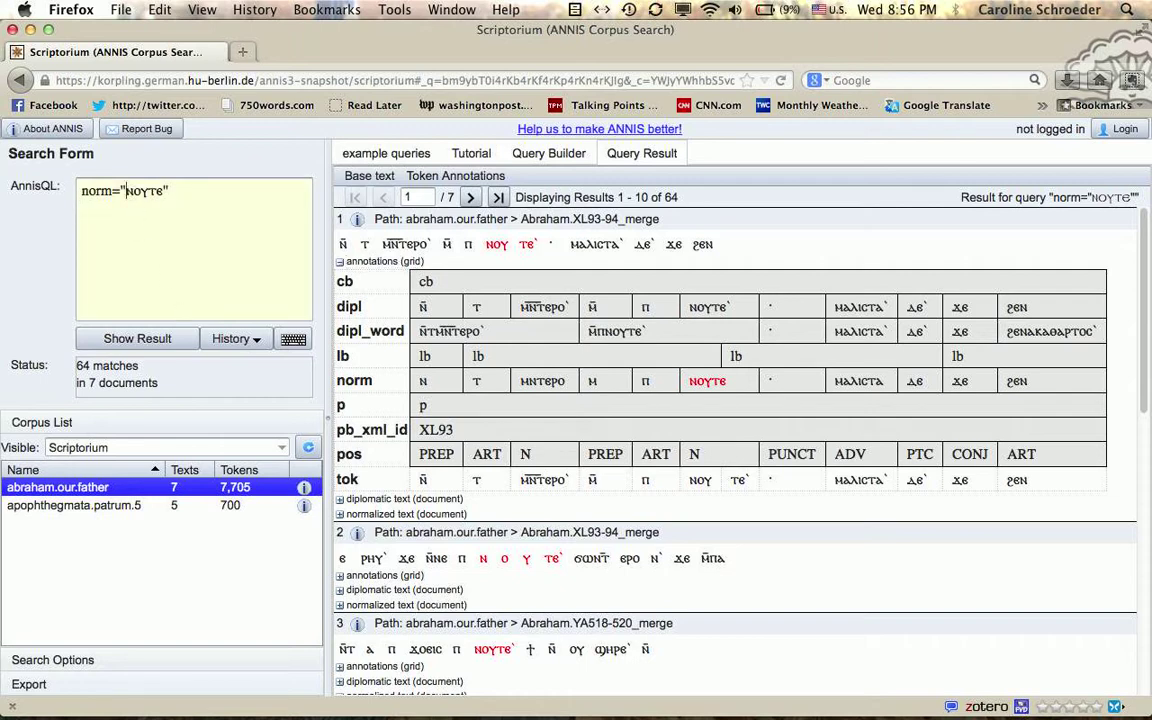
pyautogui.press('BackSpace')
pyautogui.write('/*')
pyautogui.click(204, 187)
pyautogui.press('BackSpace')
pyautogui.click(127, 190)
pyautogui.write('.')
pyautogui.click(182, 196)
pyautogui.write('.*/')
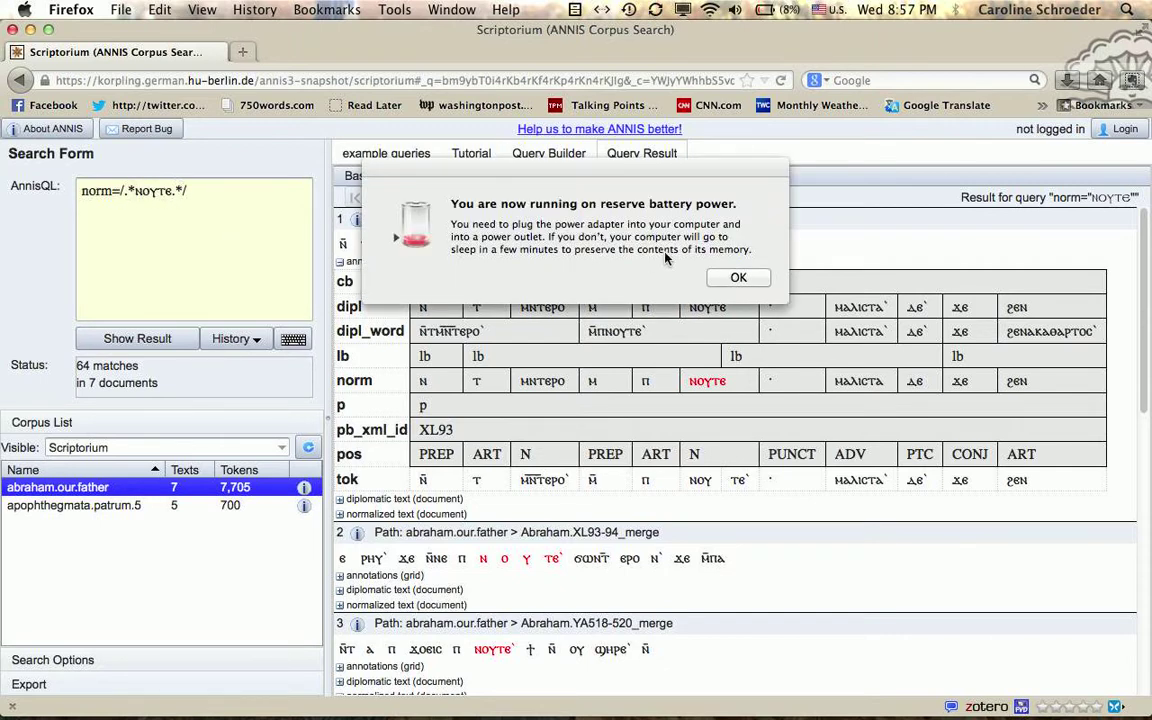
pyautogui.click(737, 277)
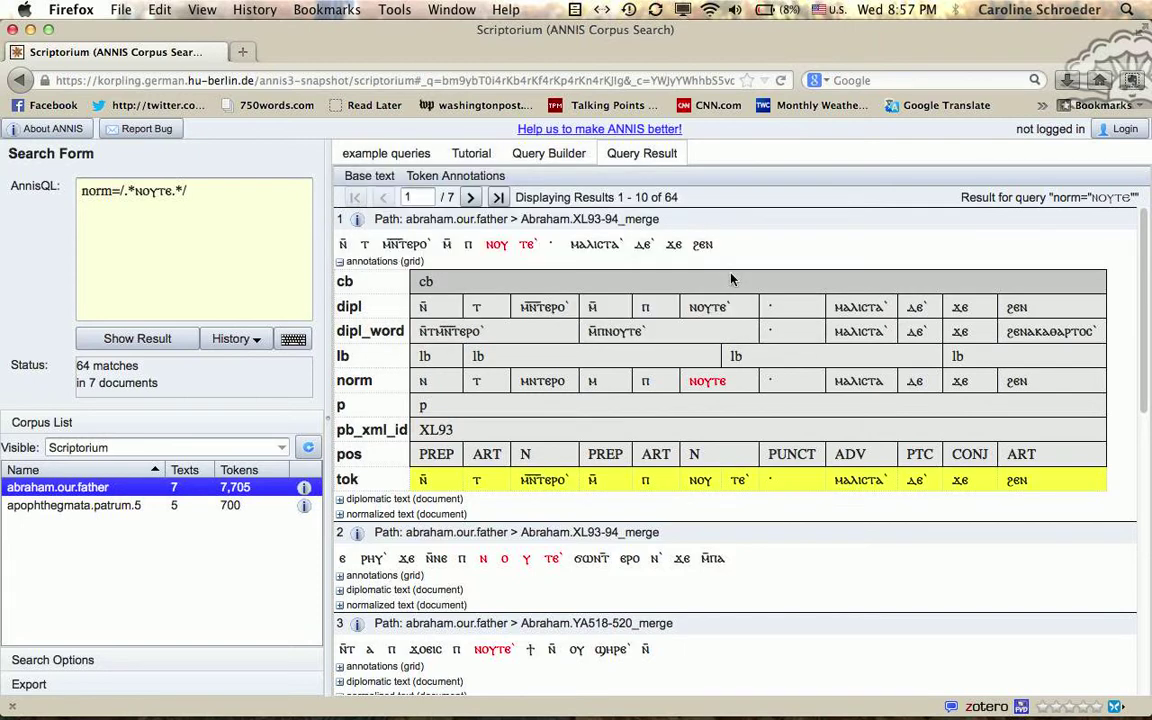
pyautogui.click(160, 339)
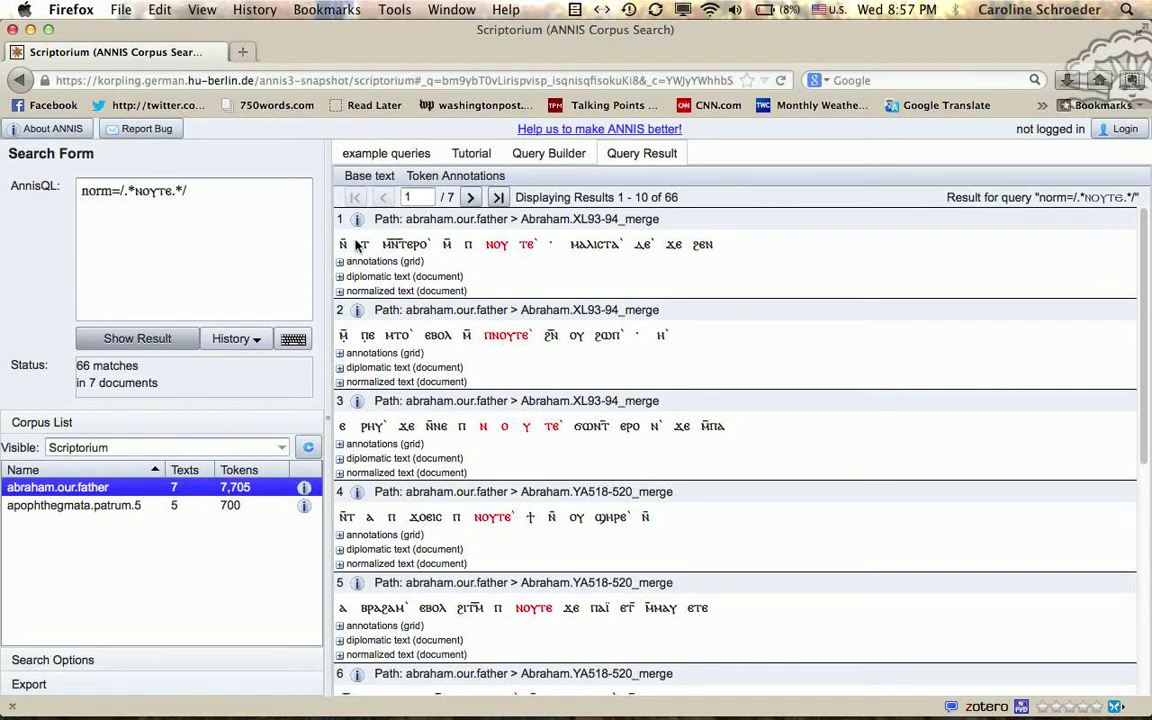
# Step: Switch the results' base text to norm and review the 66 hits, including forms like ⲡⲛⲟⲩⲧⲉ
pyautogui.click(364, 177)
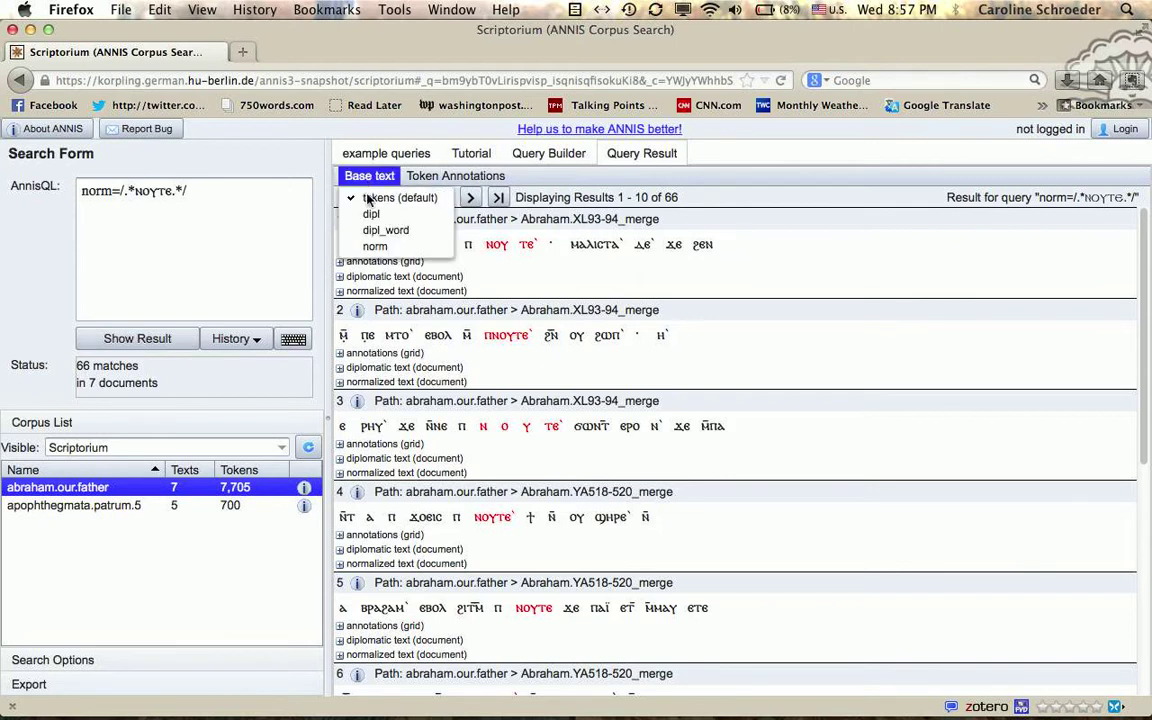
pyautogui.click(372, 246)
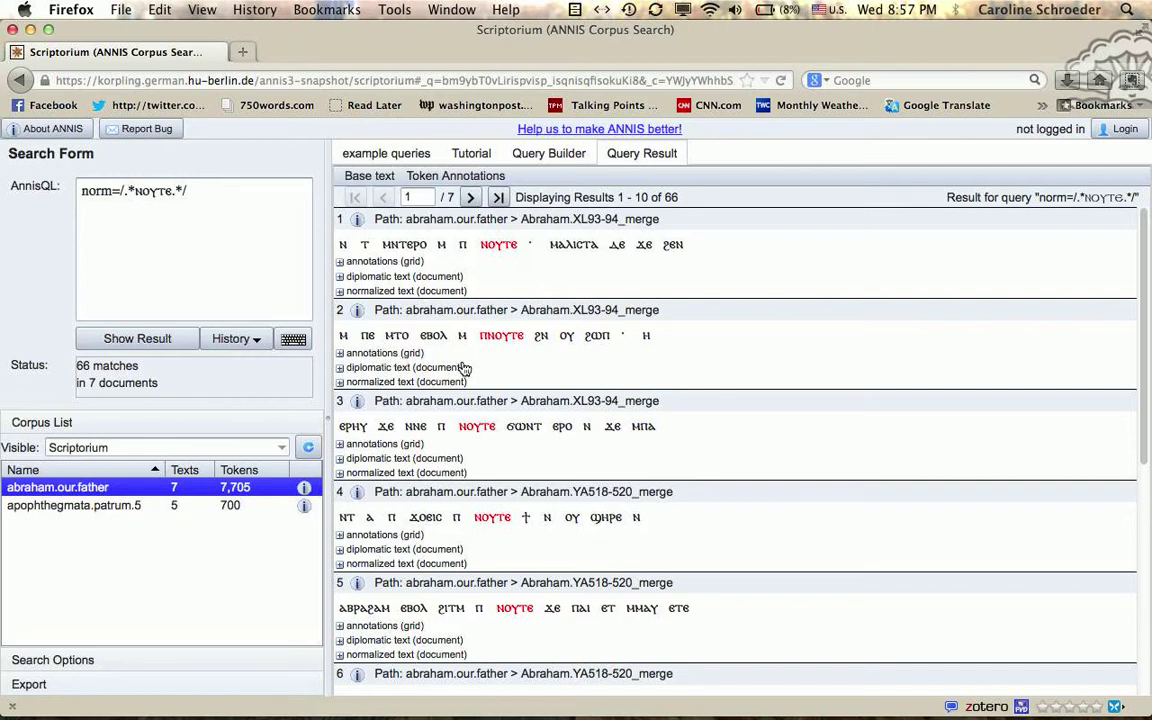
pyautogui.scroll(-2, 518, 462)
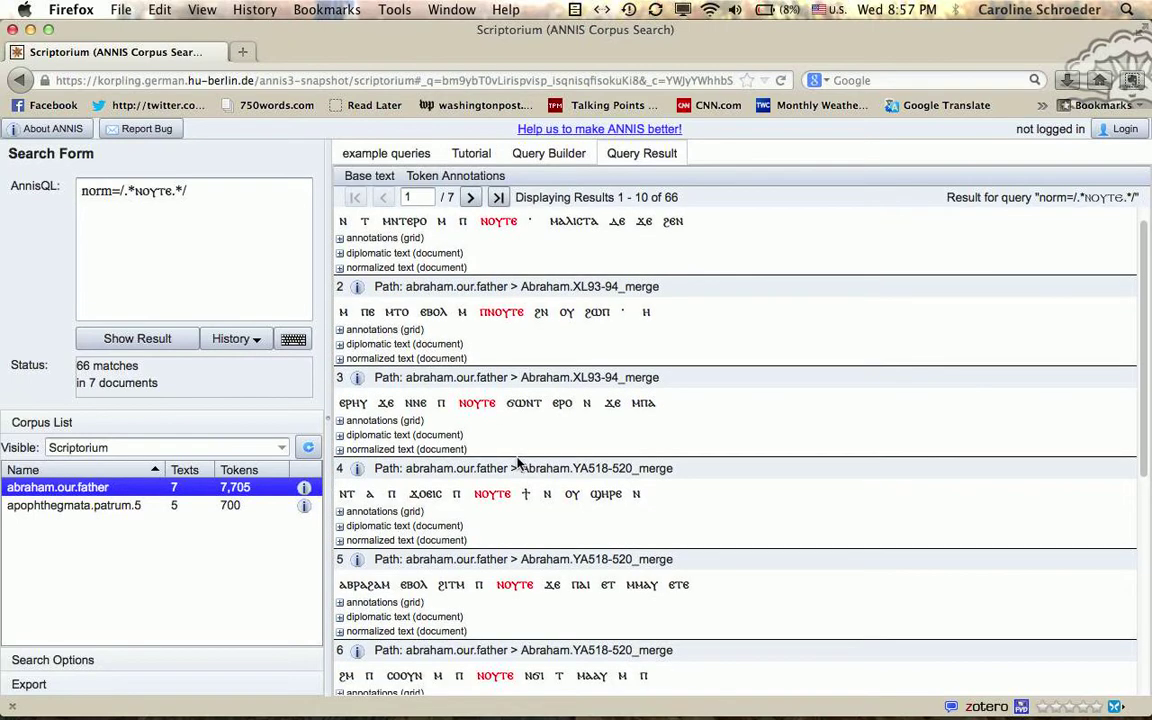
pyautogui.scroll(1, 518, 462)
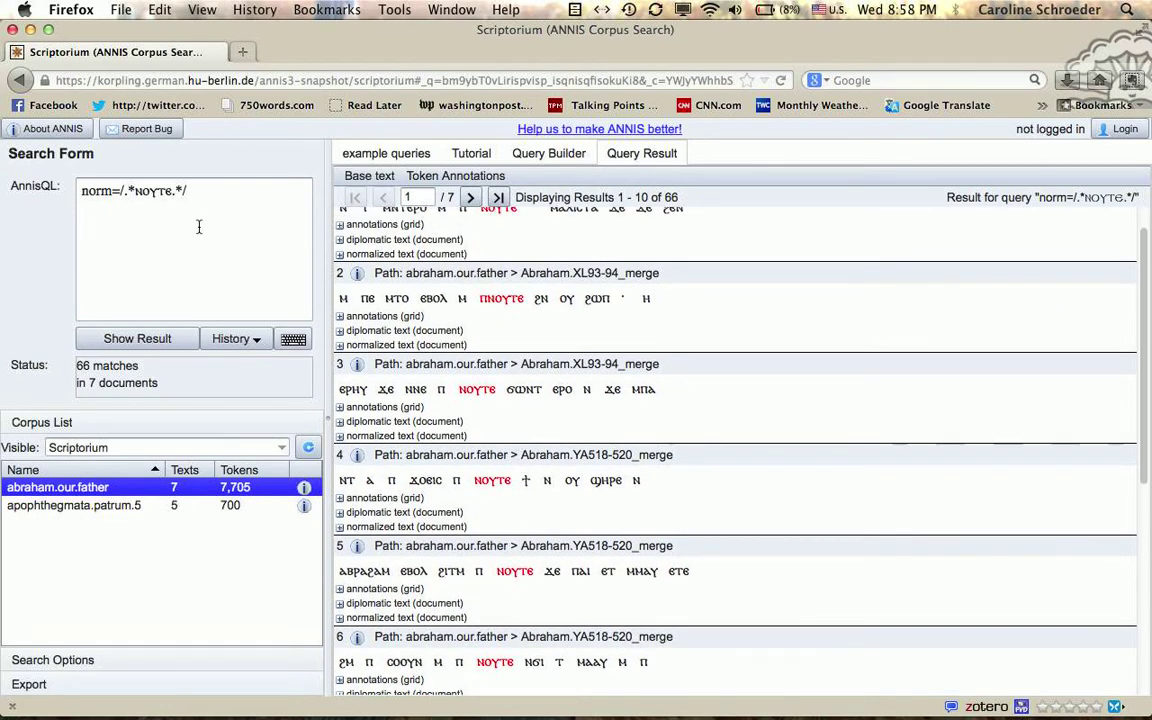
pyautogui.doubleClick(88, 190)
pyautogui.moveTo(88, 190); pyautogui.dragTo(208, 193)
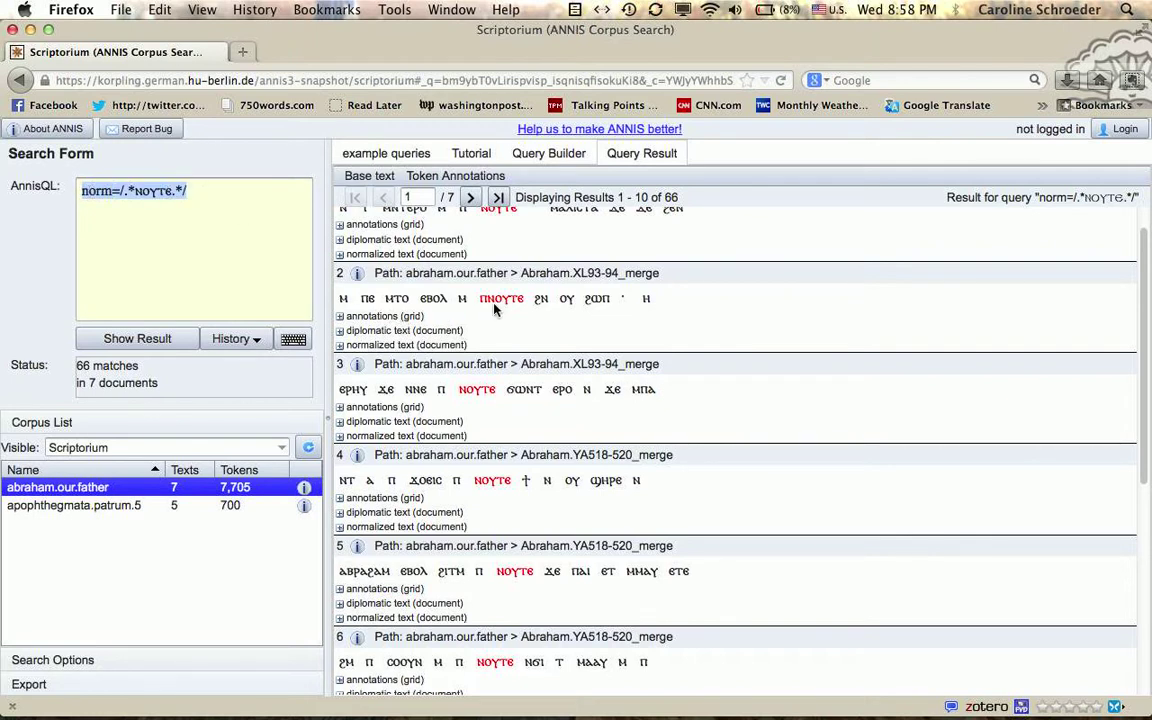
pyautogui.scroll(1, 497, 295)
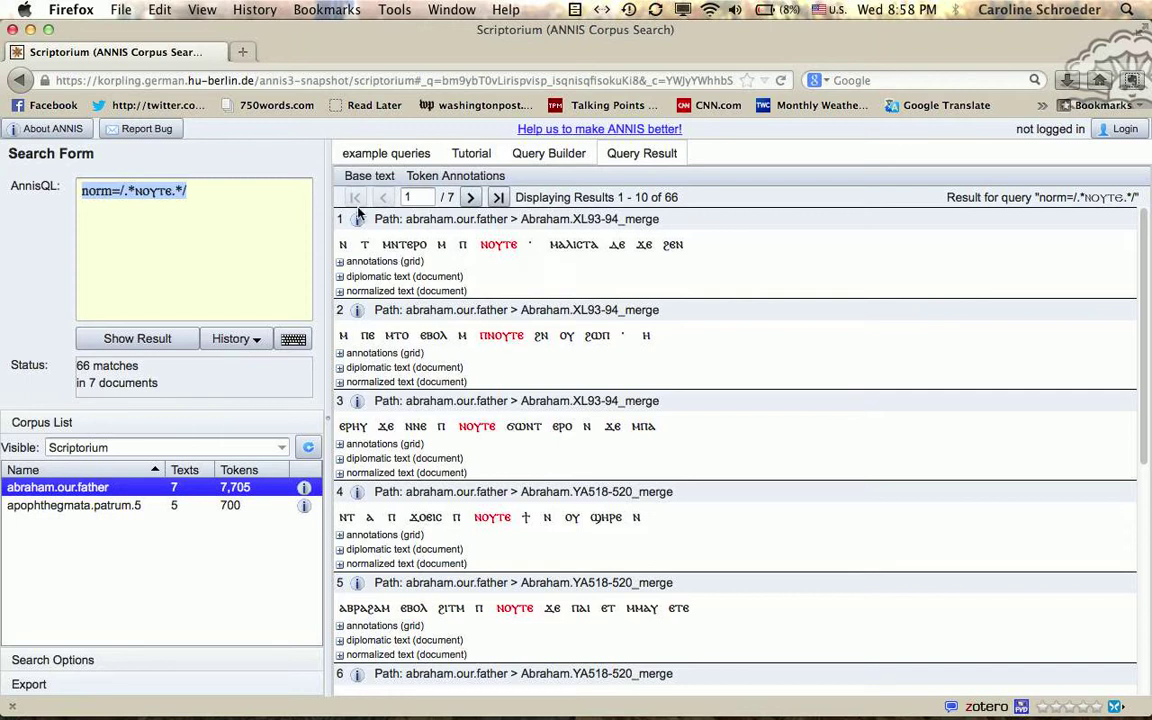
pyautogui.click(209, 194)
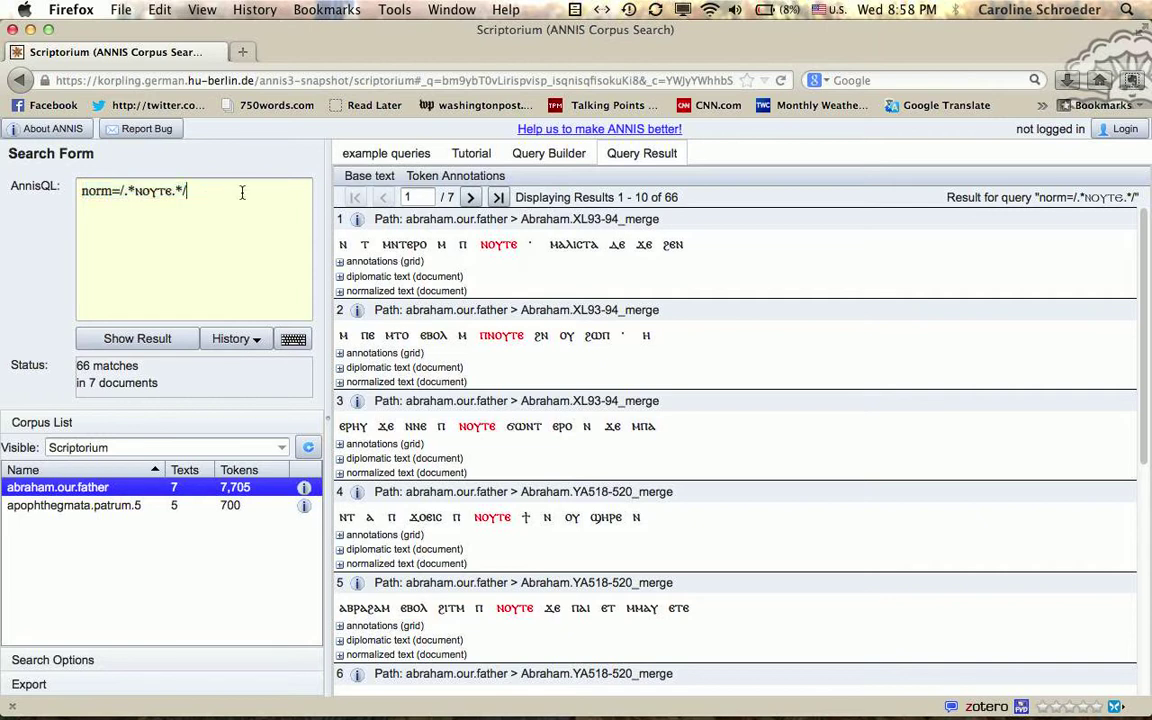
# Step: Append & meta::msName="MONB.YA" to the query and rerun it, giving 52 matches in 5 documents
pyautogui.click(383, 155)
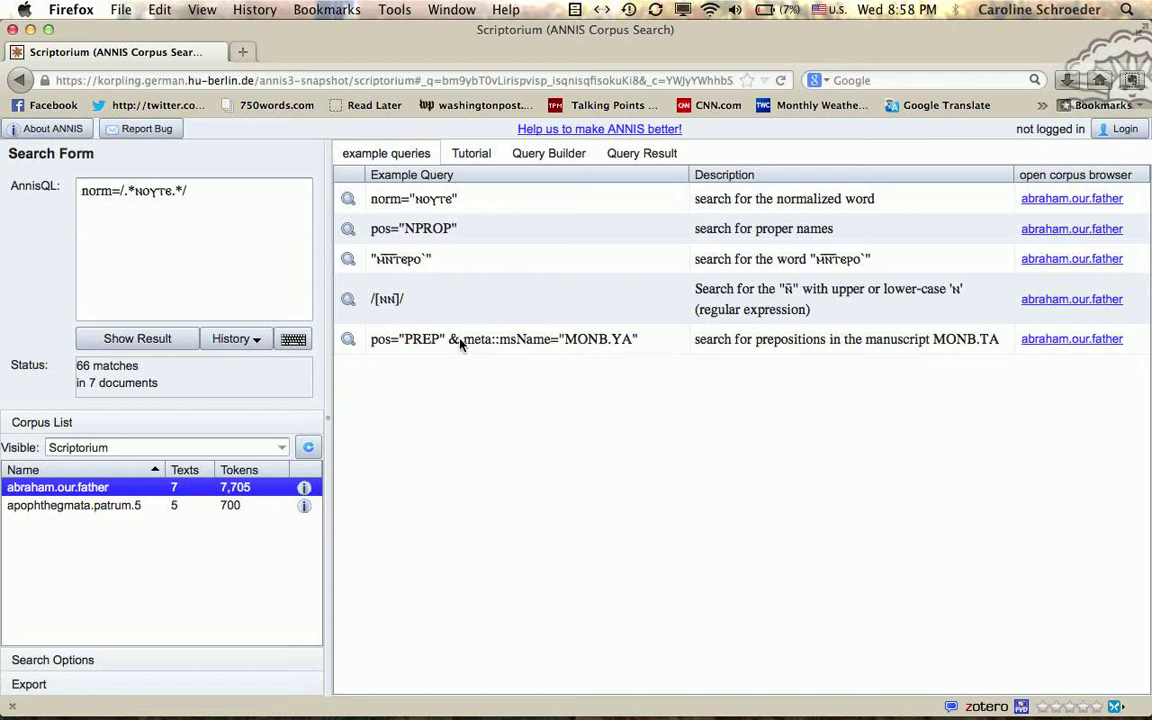
pyautogui.moveTo(463, 341); pyautogui.dragTo(640, 339)
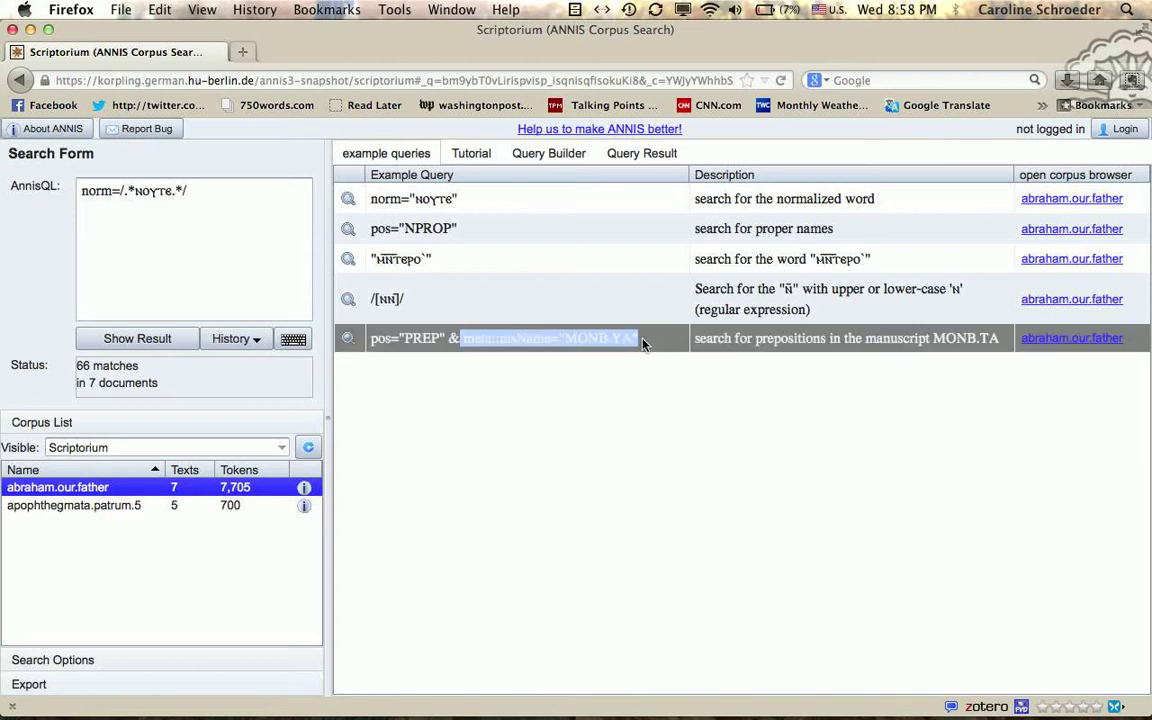
pyautogui.press('super+c')
pyautogui.click(221, 193)
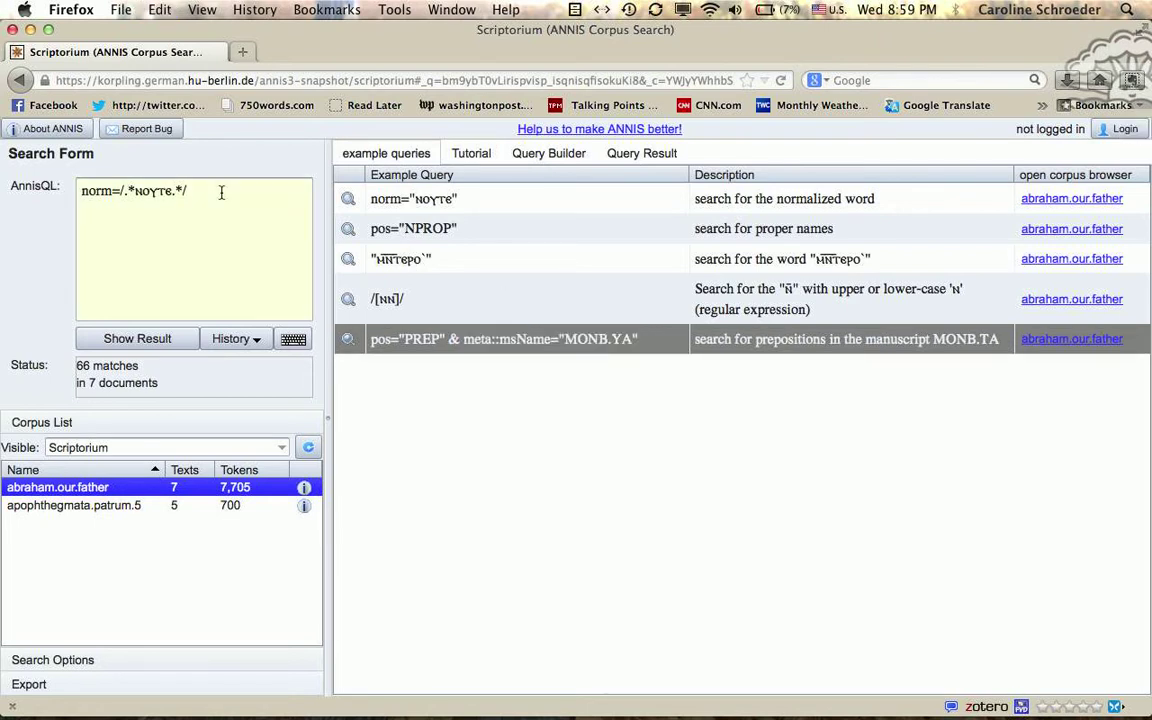
pyautogui.write('&')
pyautogui.press('super+v')
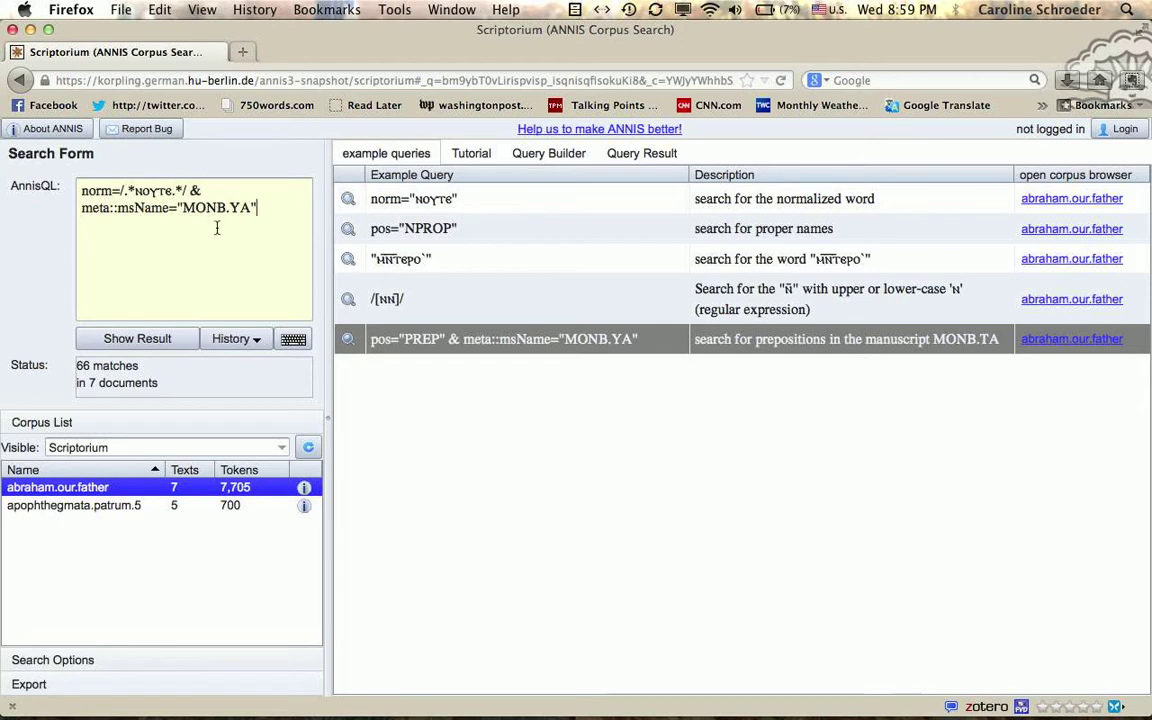
pyautogui.click(135, 338)
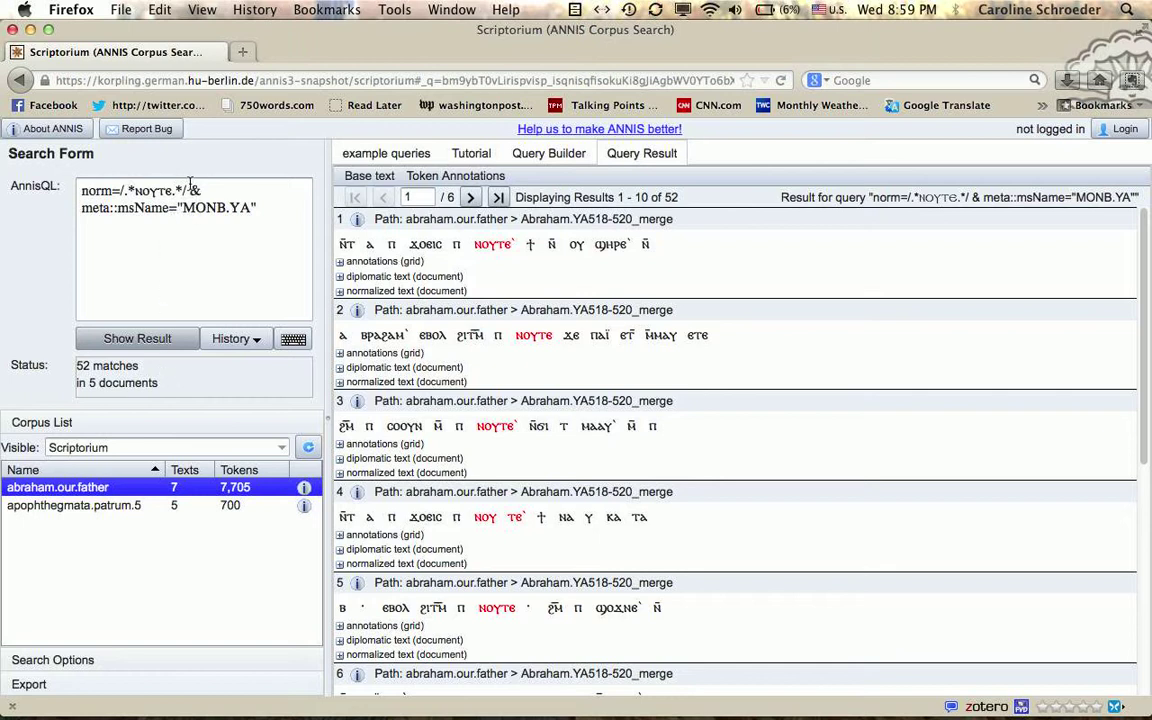
# Step: Expand the first MONB.YA hit's annotation grid and change the query's norm layer to translation
pyautogui.click(341, 263)
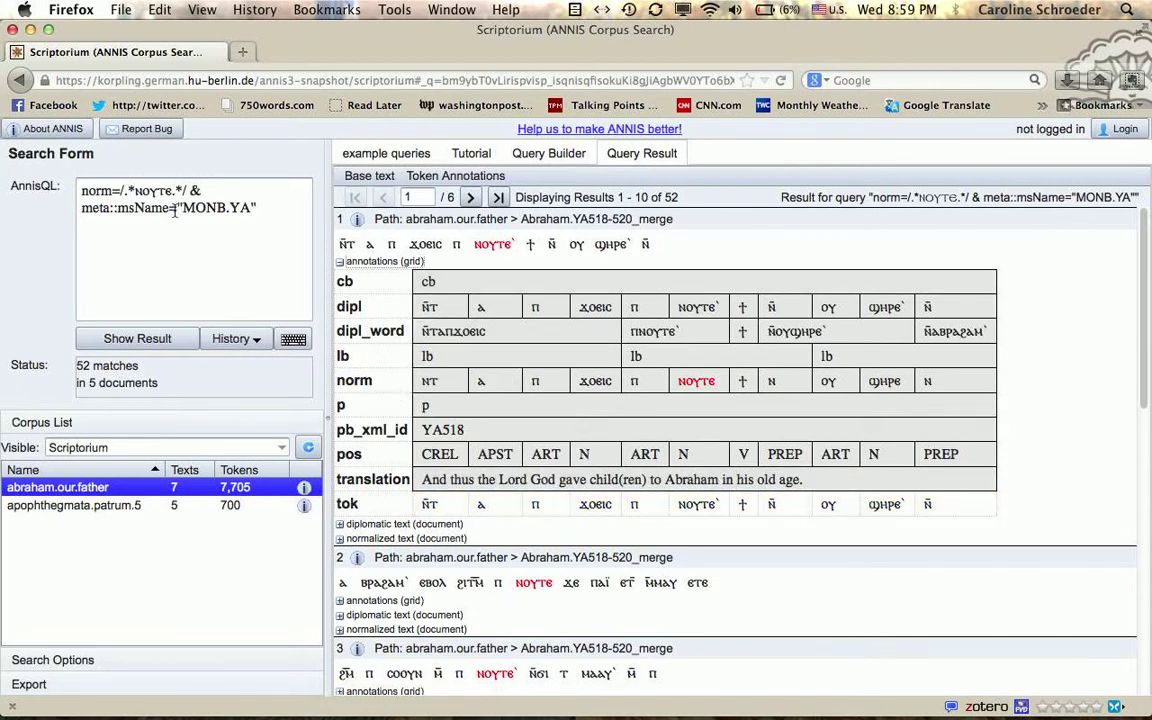
pyautogui.doubleClick(92, 190)
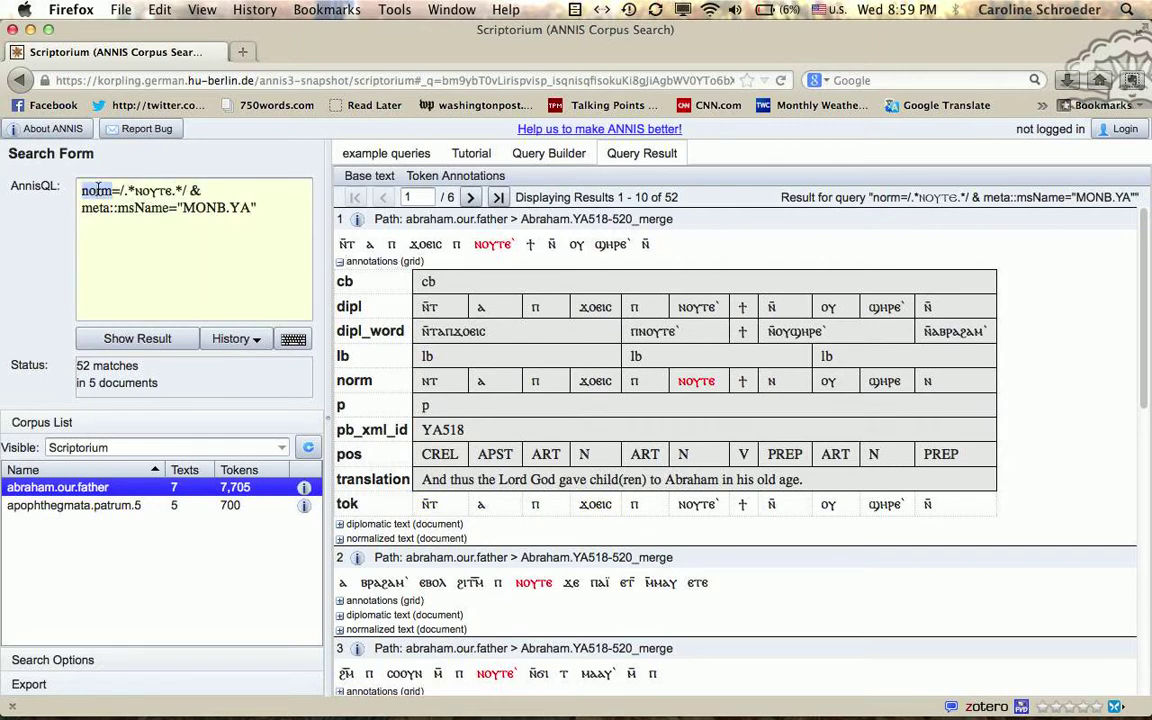
pyautogui.write('trans')
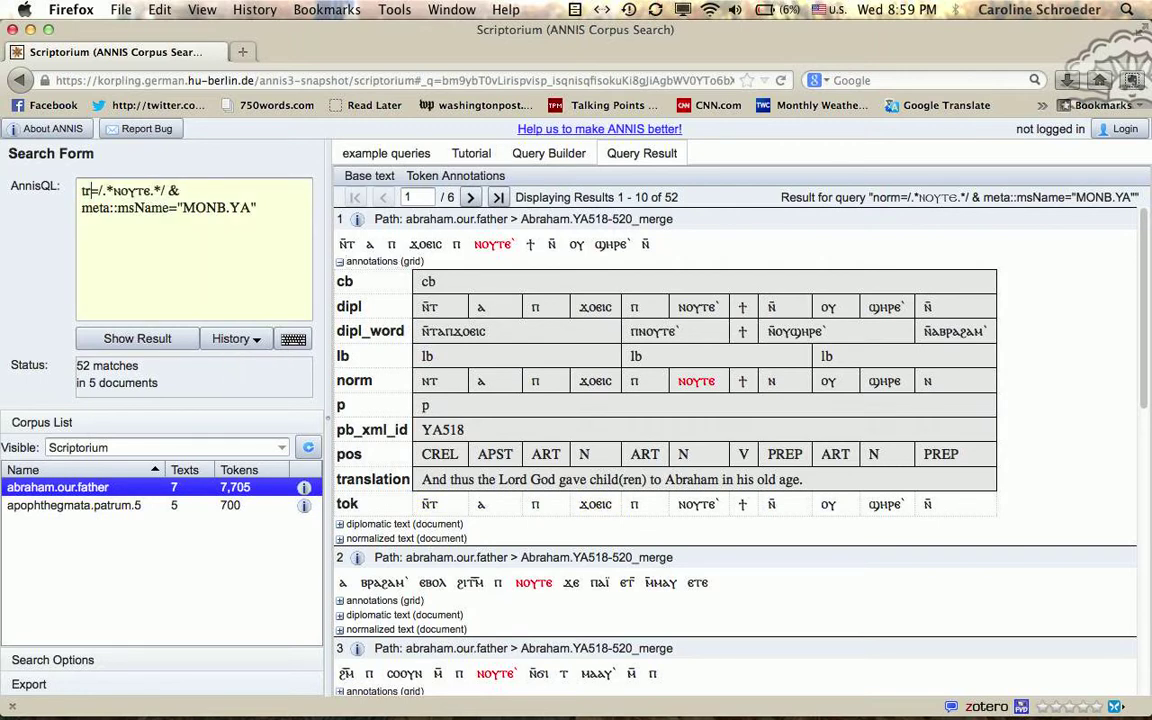
pyautogui.write('lation')
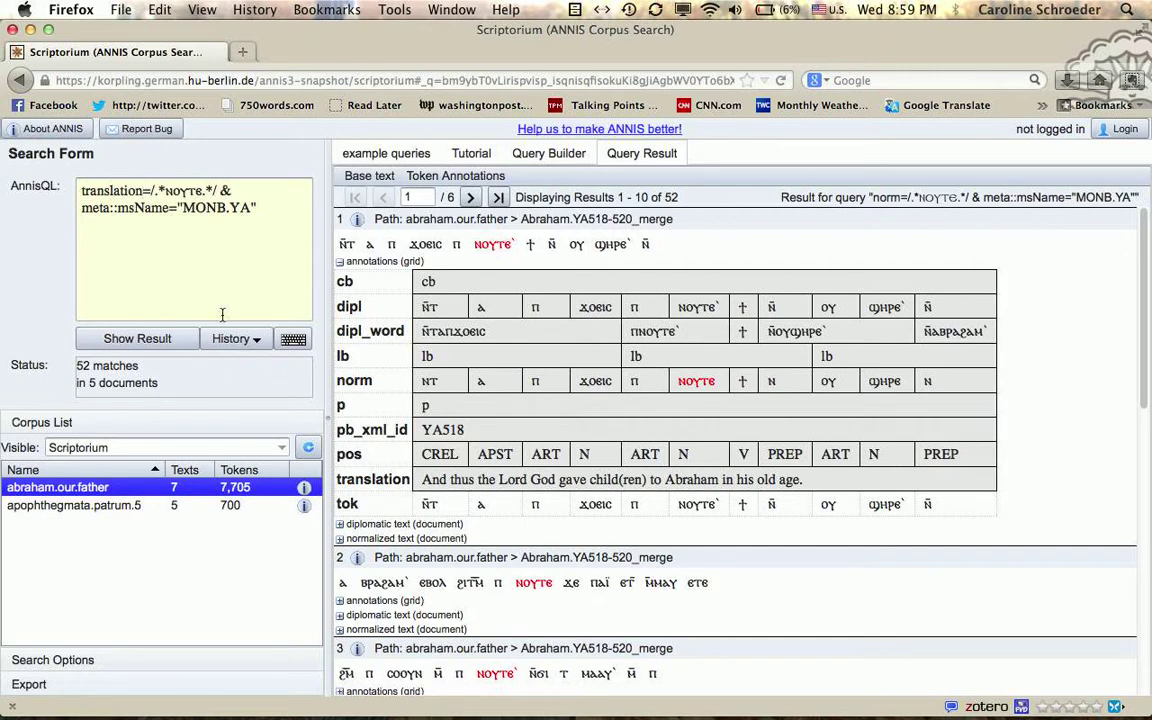
# Step: Run translation=/.*Abraham.*/ without the MONB.YA filter, getting 8 matches in 2 documents
pyautogui.doubleClick(178, 191)
pyautogui.press('BackSpace')
pyautogui.write('Abraham')
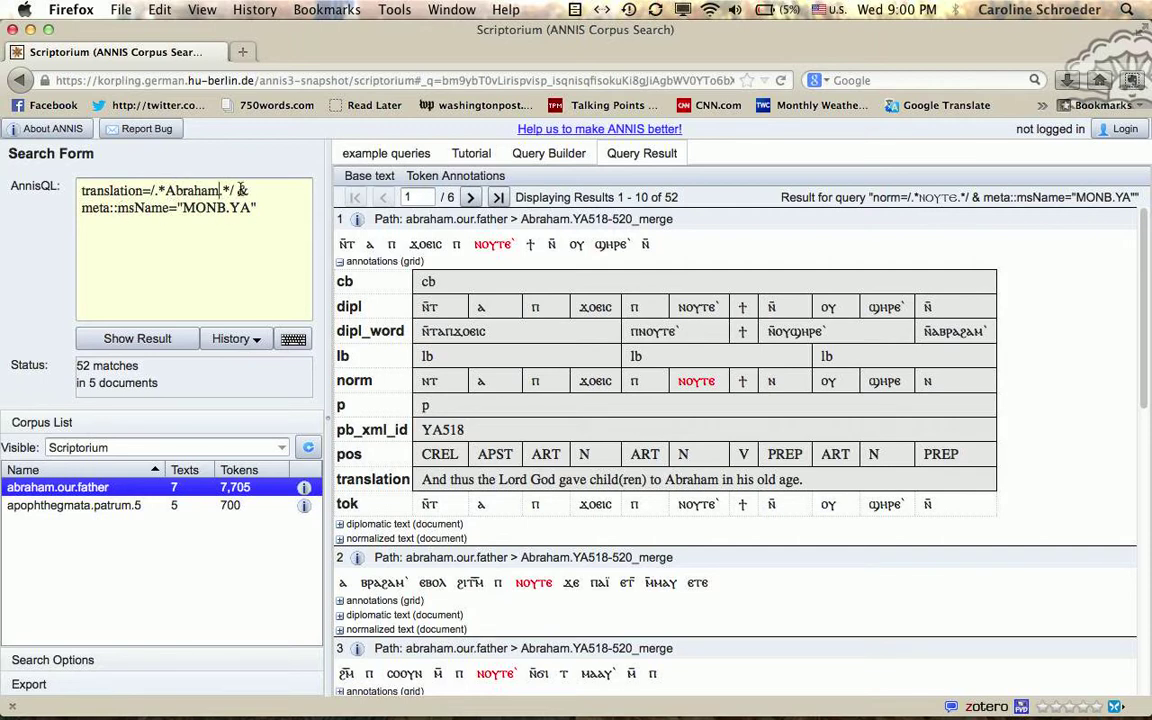
pyautogui.moveTo(236, 191); pyautogui.dragTo(258, 210)
pyautogui.press('BackSpace')
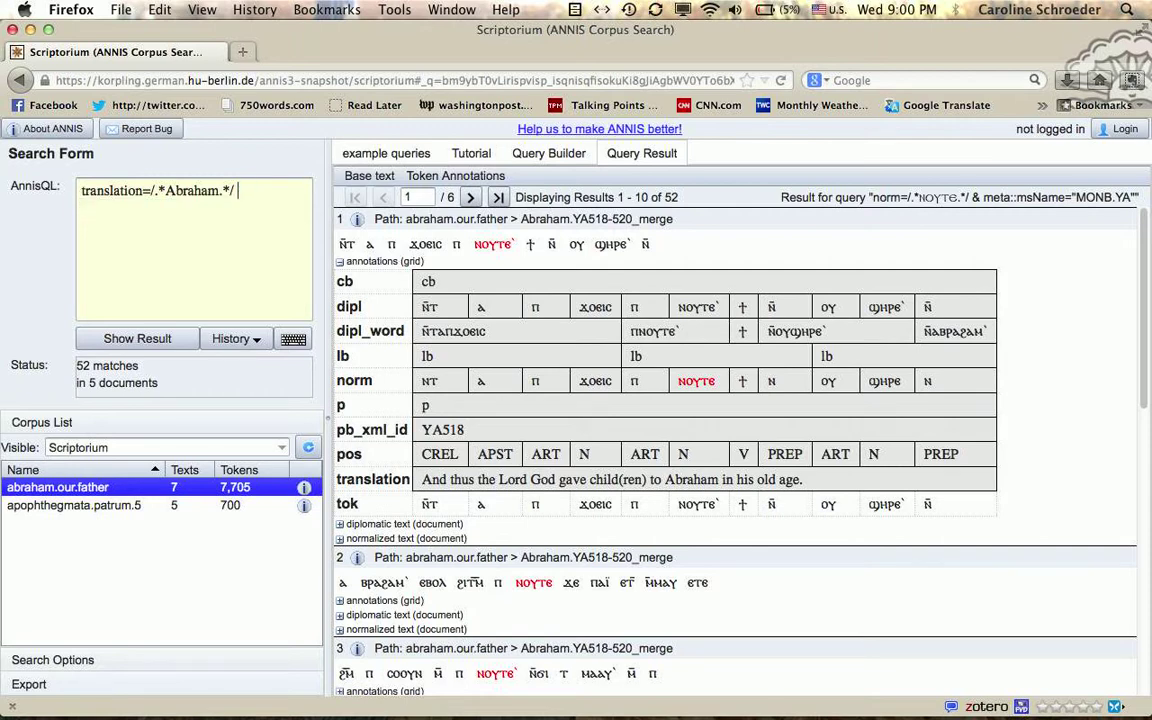
pyautogui.click(130, 337)
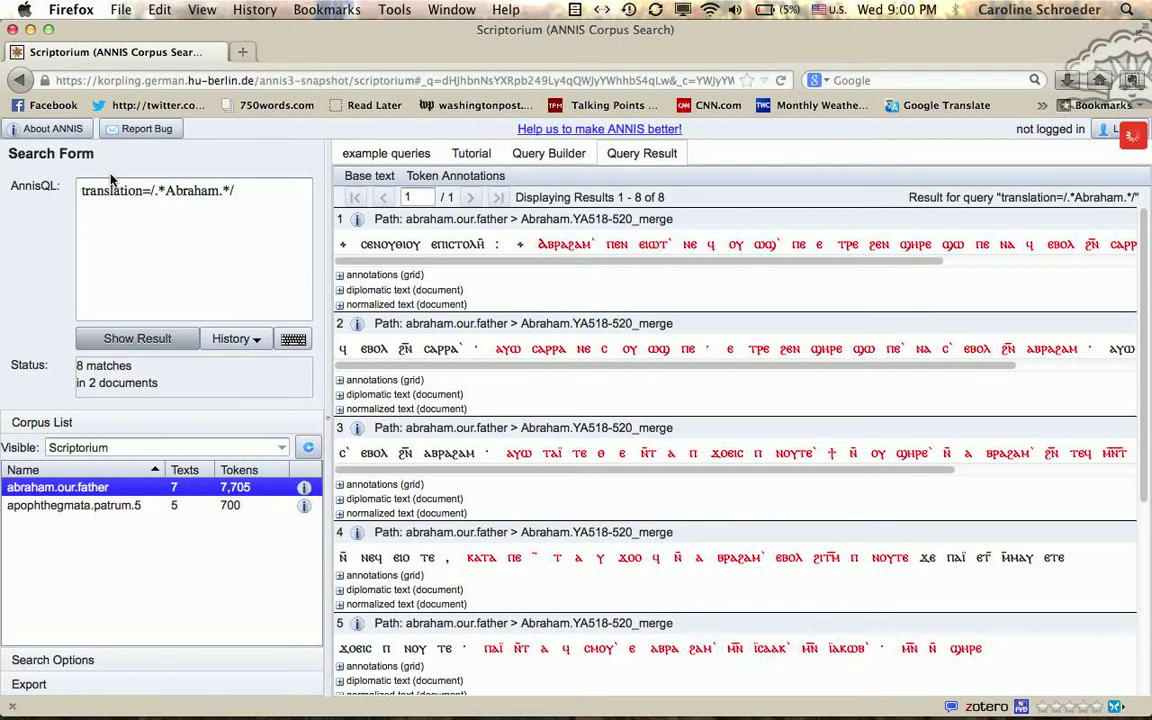
# Step: Set the base text to norm and scroll through the 8 Abraham matches
pyautogui.click(370, 176)
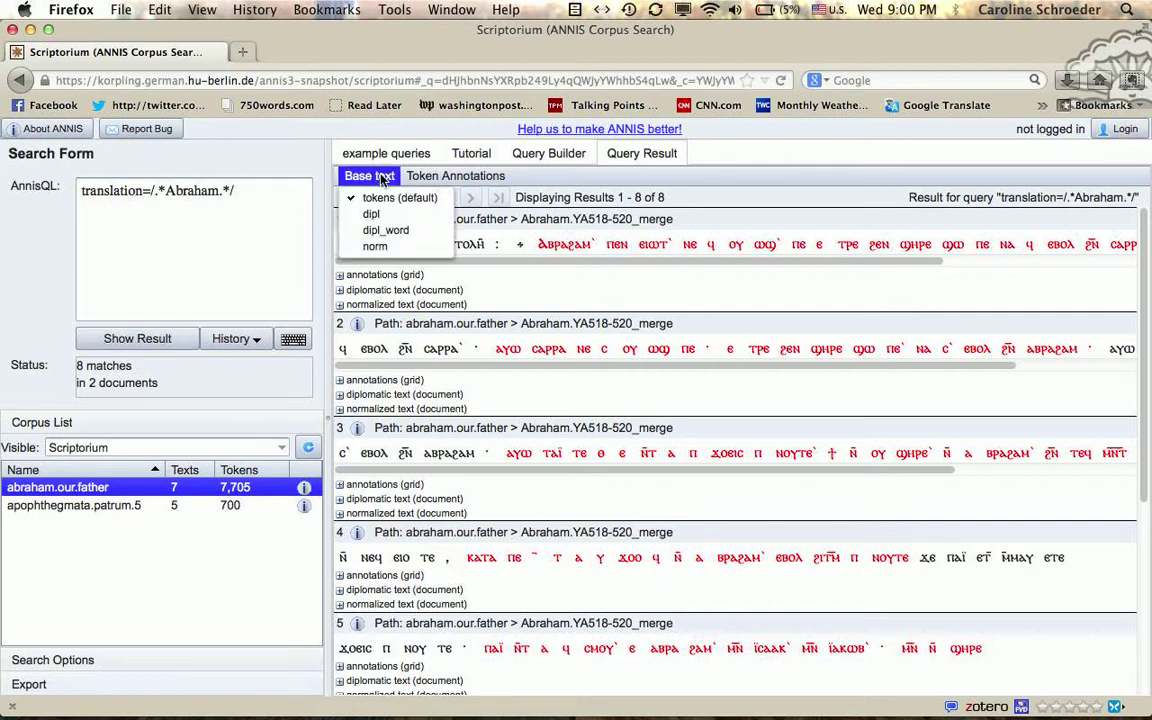
pyautogui.click(375, 246)
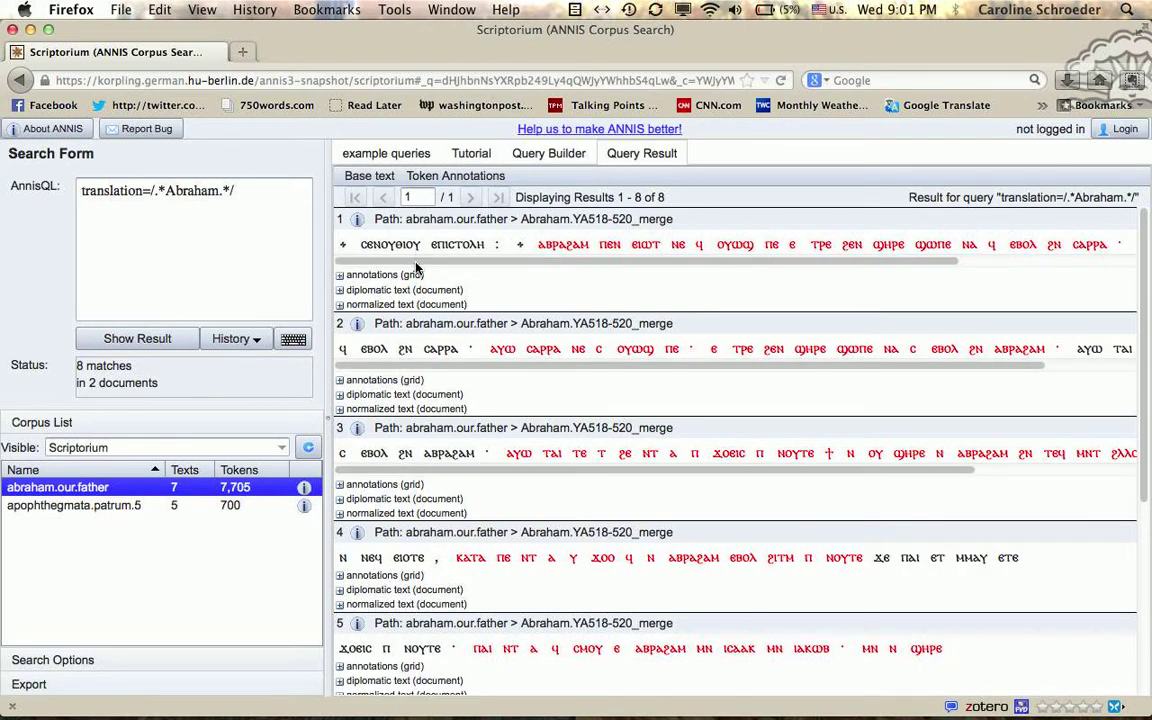
pyautogui.click(370, 178)
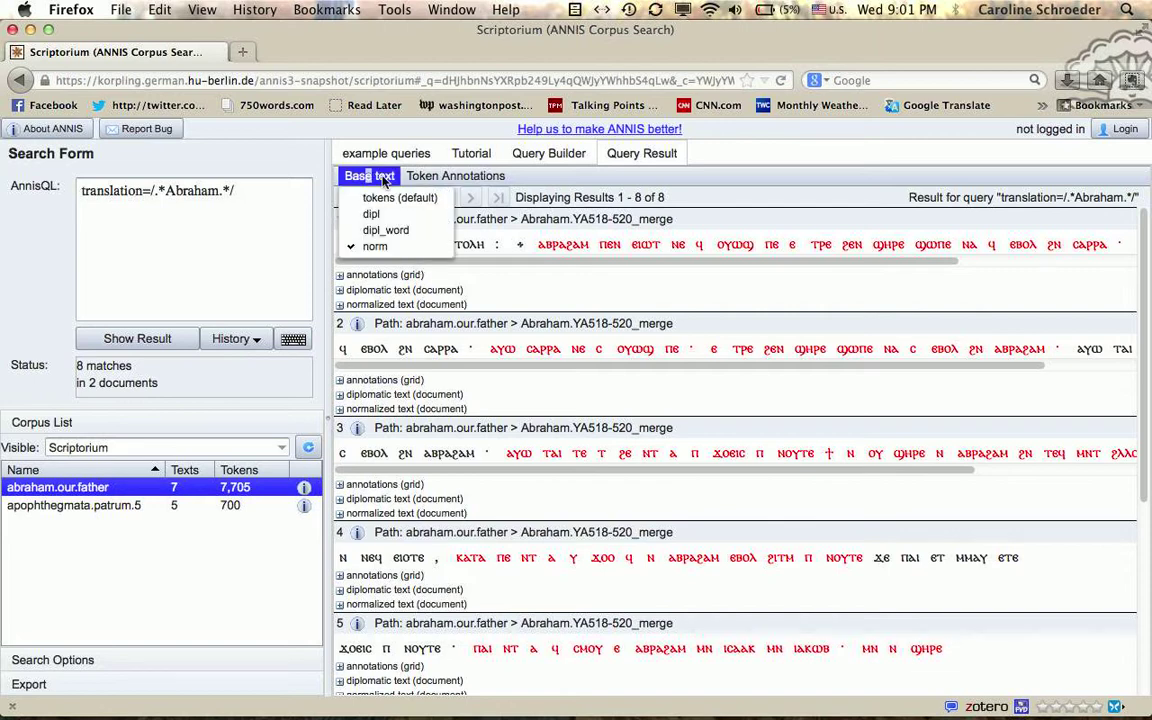
pyautogui.click(383, 178)
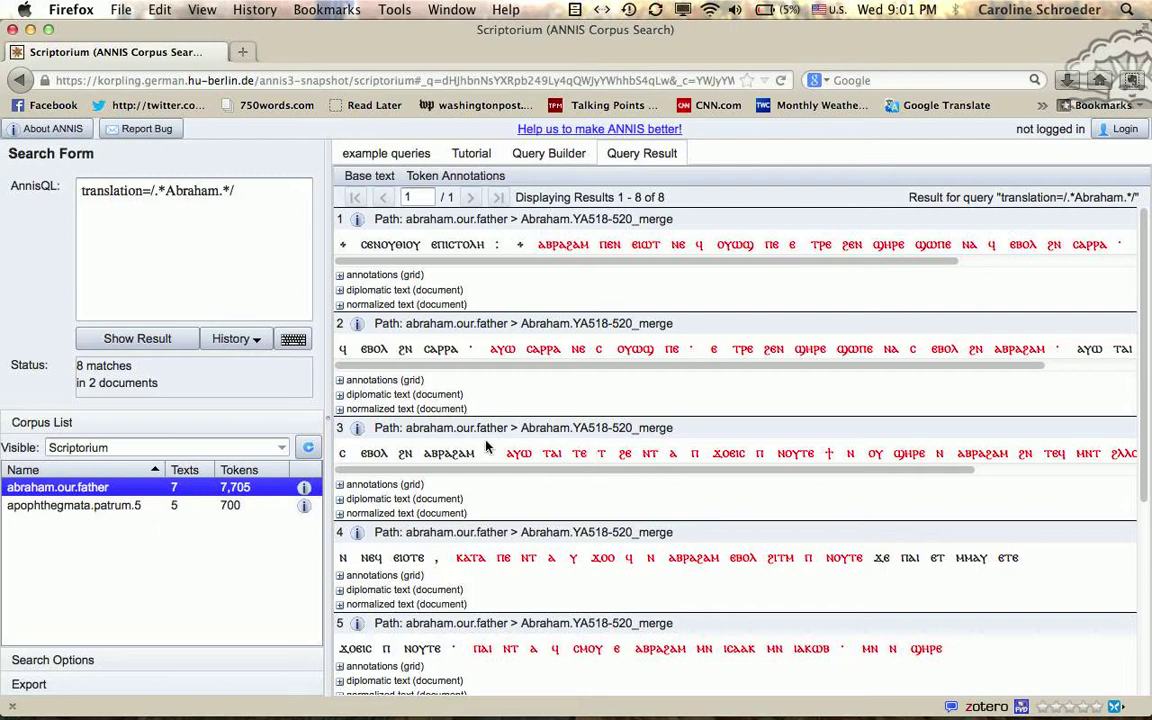
pyautogui.scroll(-3, 560, 600)
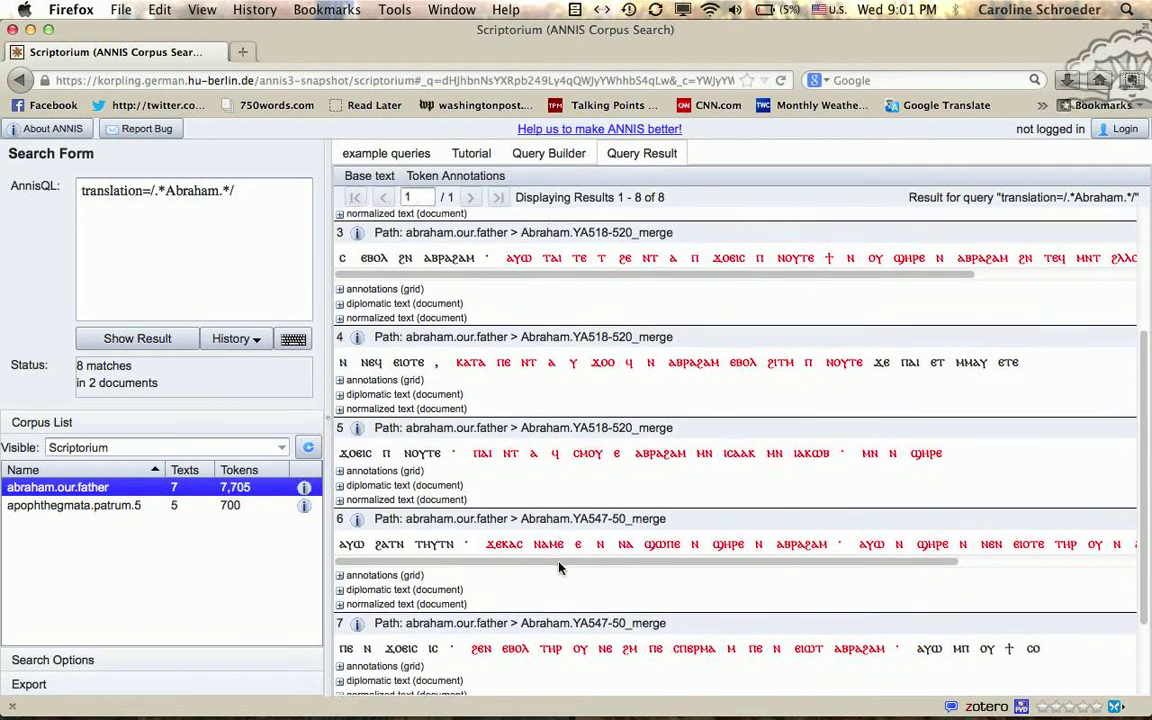
pyautogui.scroll(3, 559, 568)
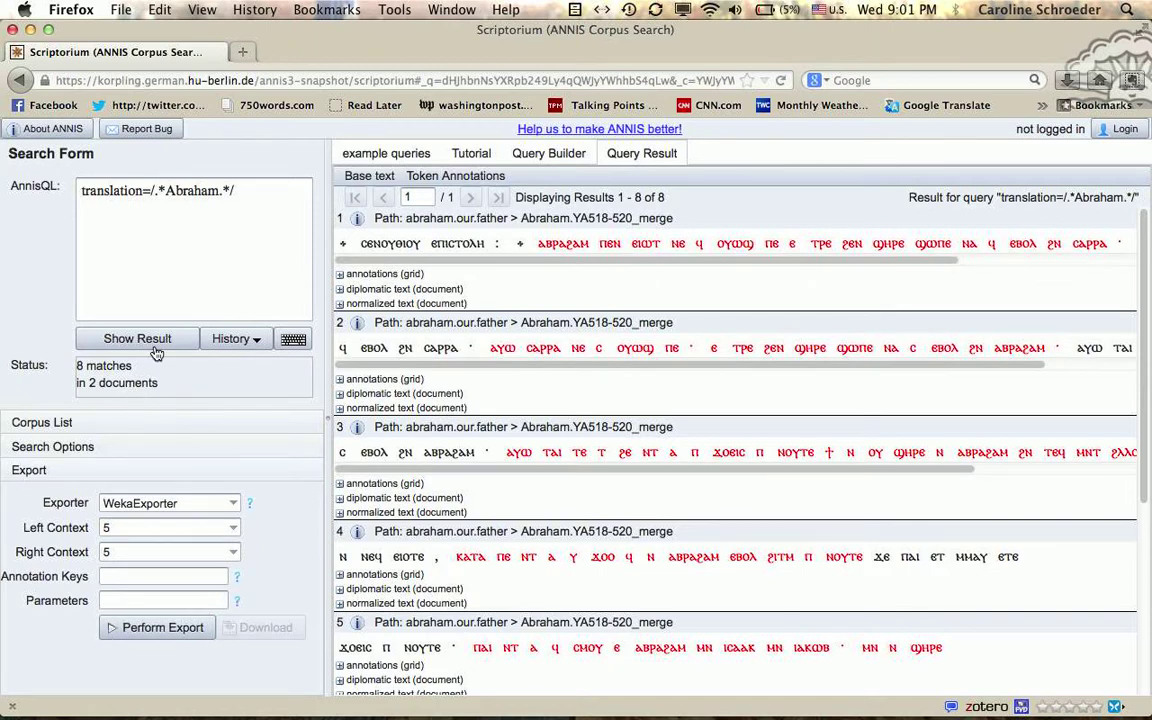
# Step: Select GridExporter as the export format and view its help description
pyautogui.click(232, 503)
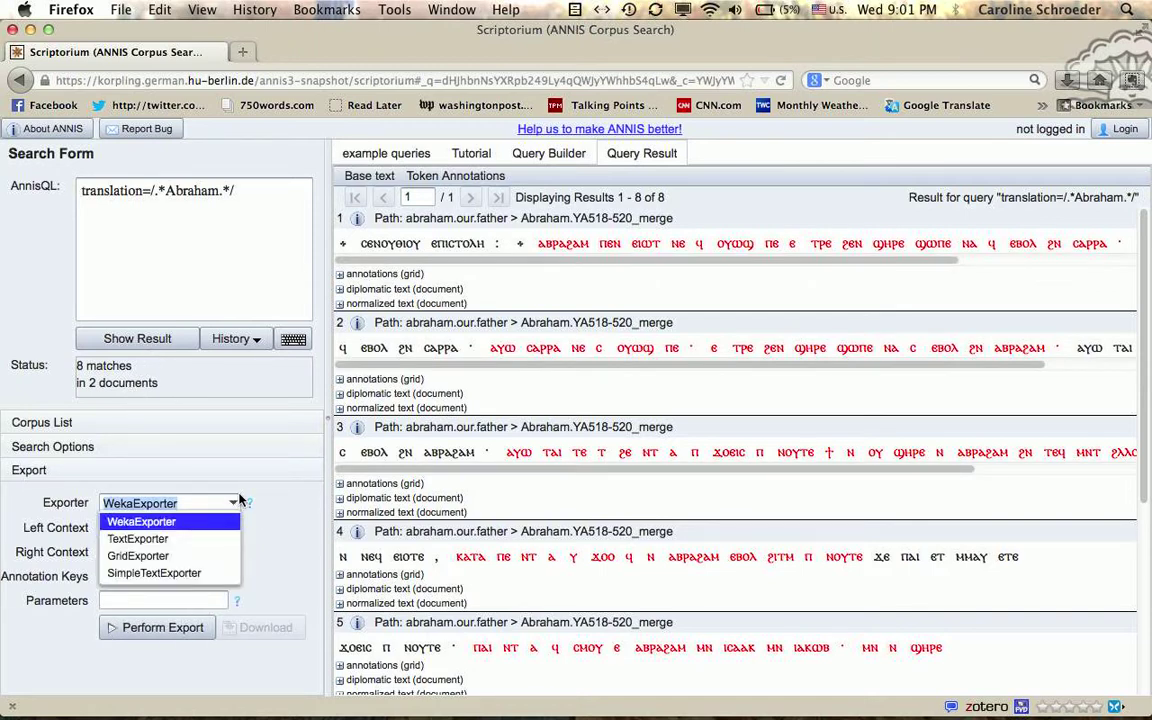
pyautogui.click(219, 555)
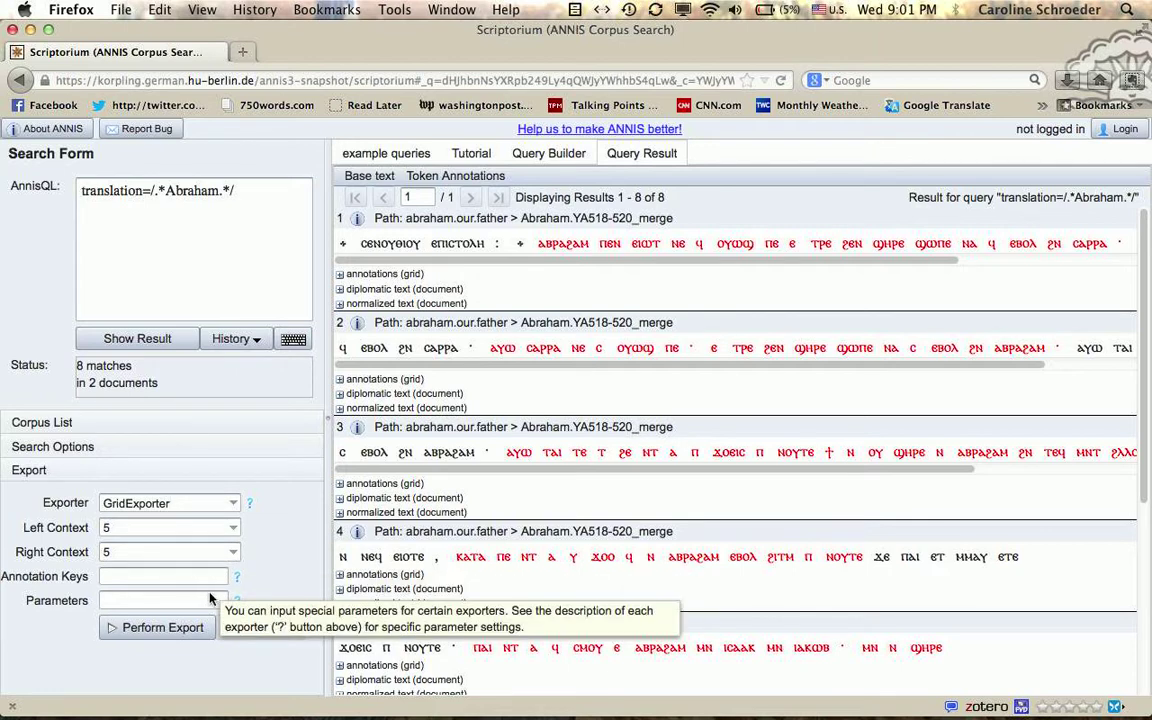
pyautogui.moveTo(240, 505)
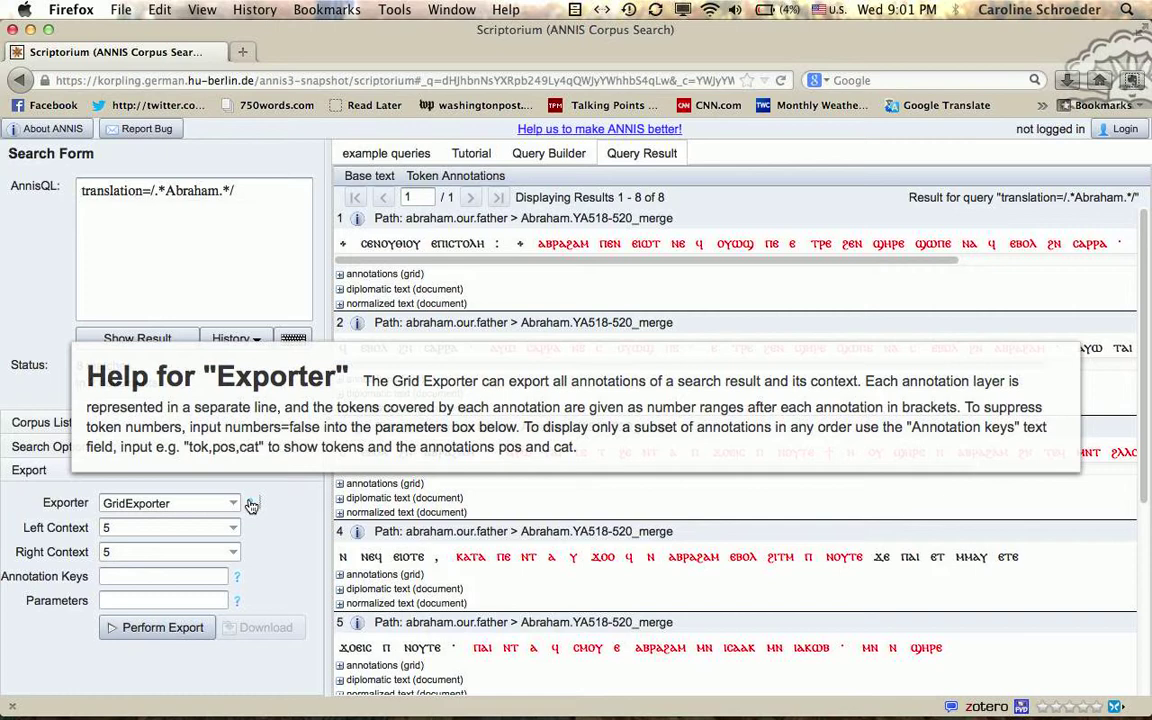
# Step: Set the export parameter numbers=false and expand result 1's annotation grid
pyautogui.click(180, 602)
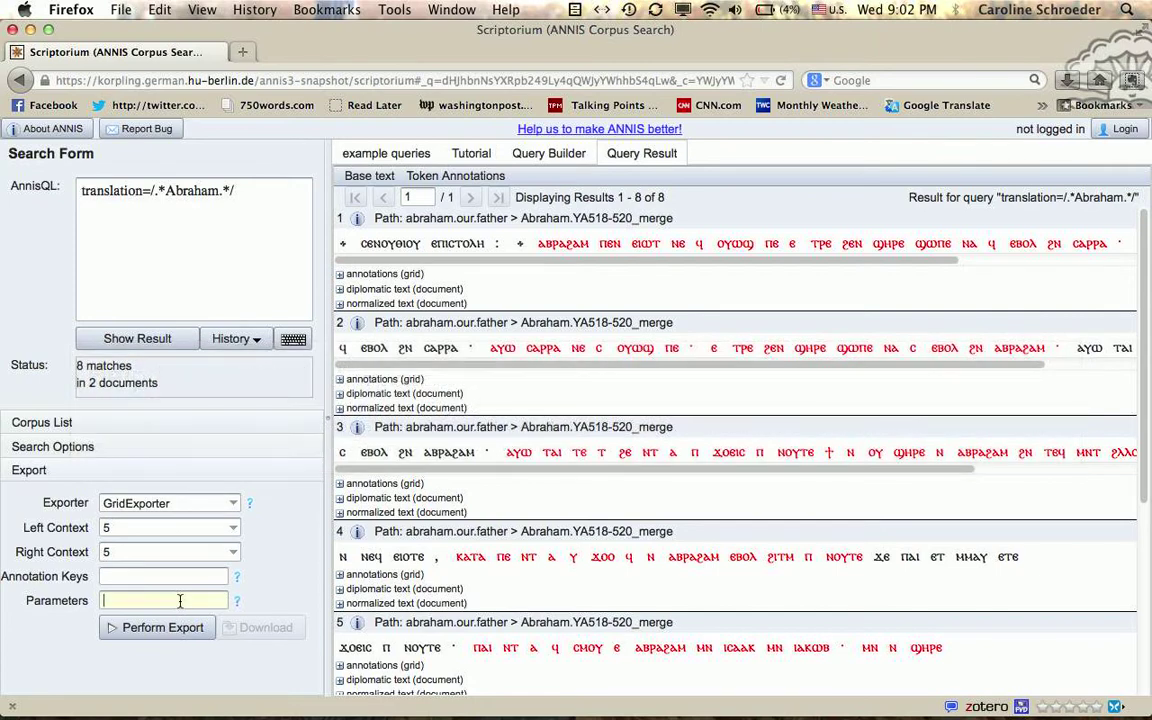
pyautogui.write('numbers=false')
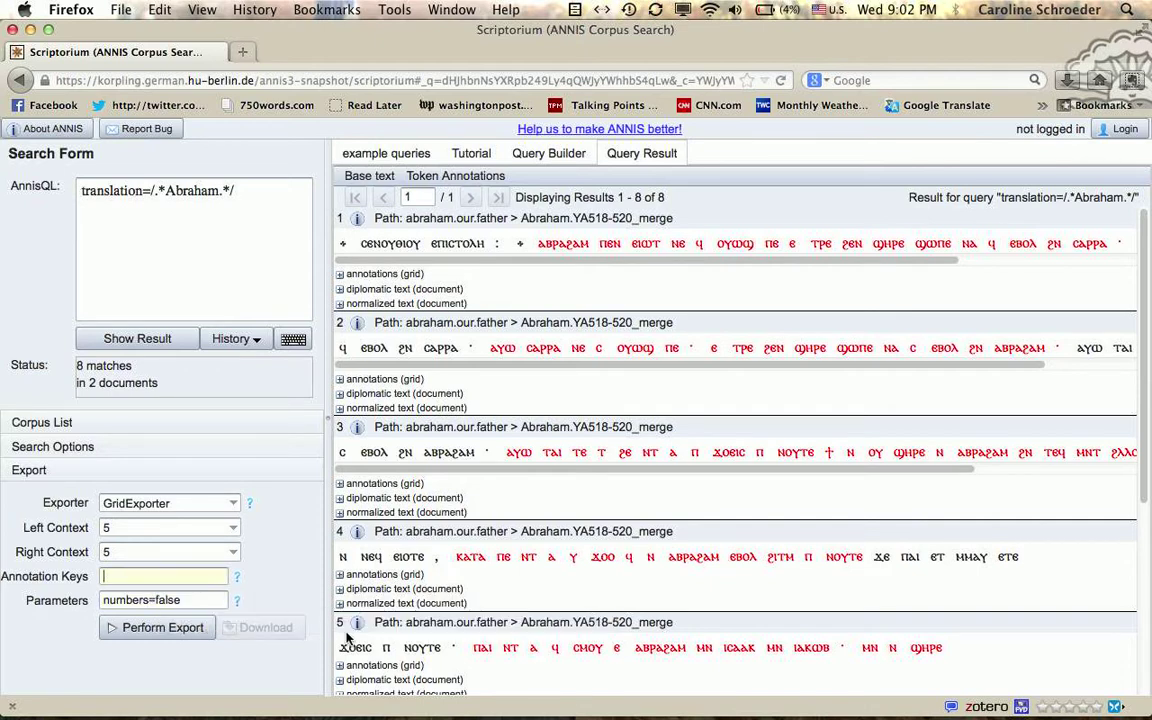
pyautogui.click(341, 276)
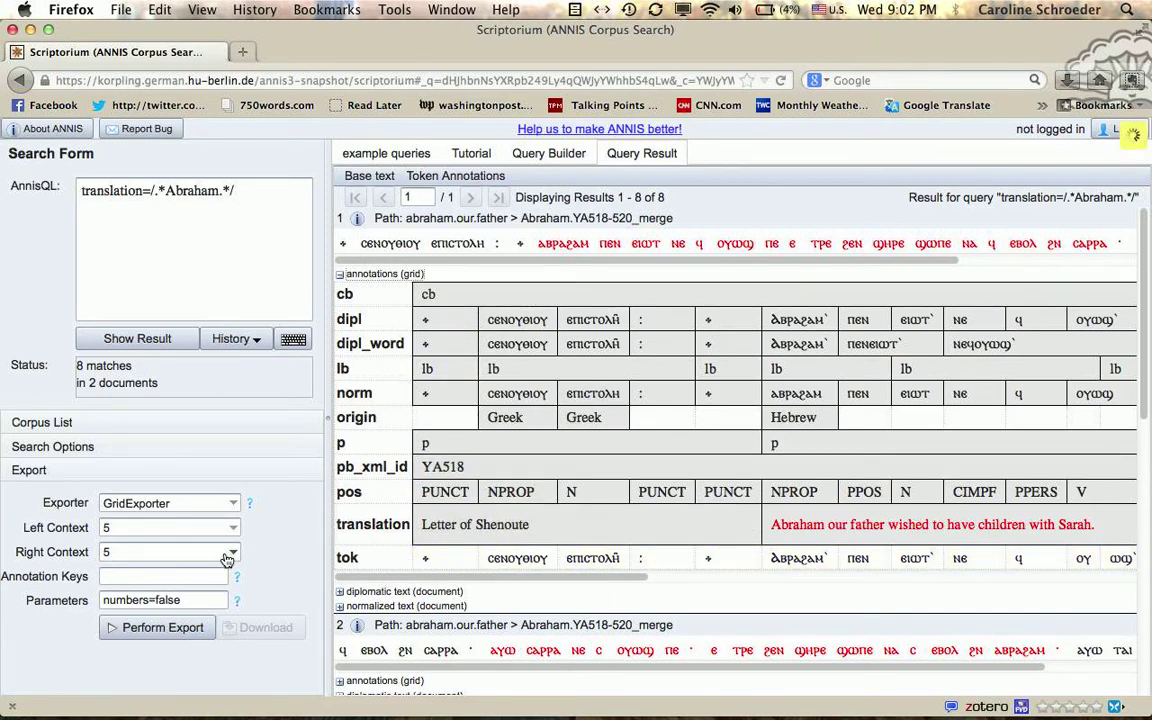
# Step: Limit the export annotation keys to norm, pos, translation and run the grid export
pyautogui.click(160, 576)
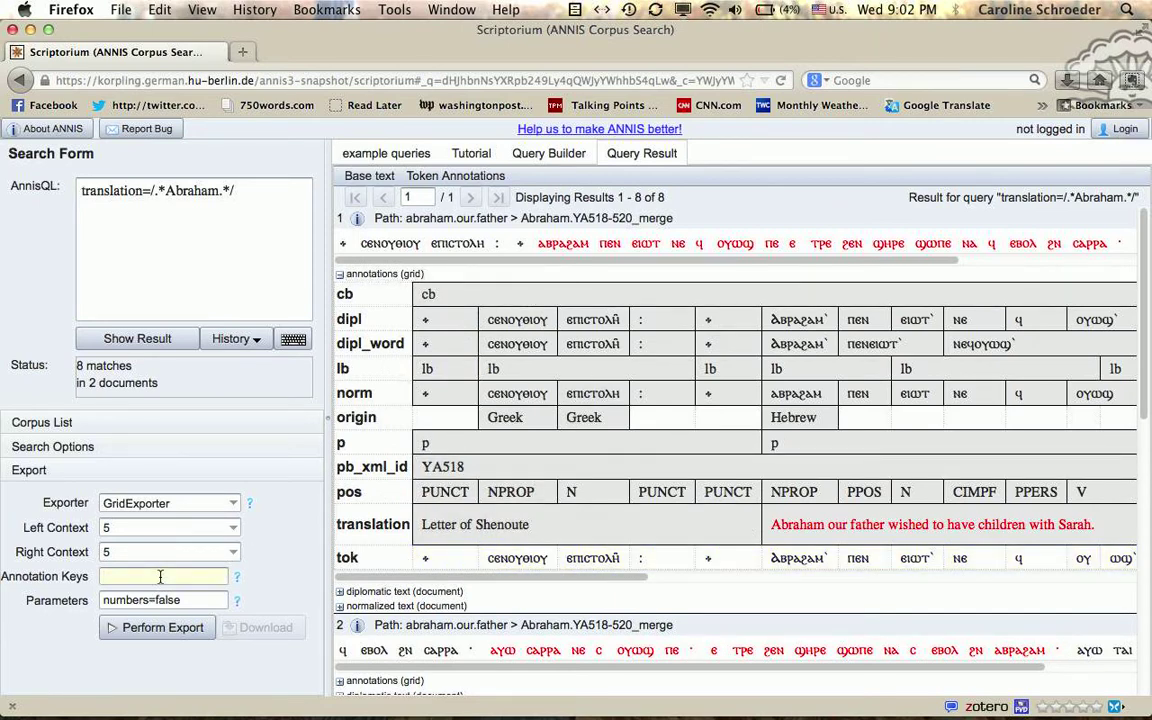
pyautogui.write('norm, pos')
pyautogui.write(', translation')
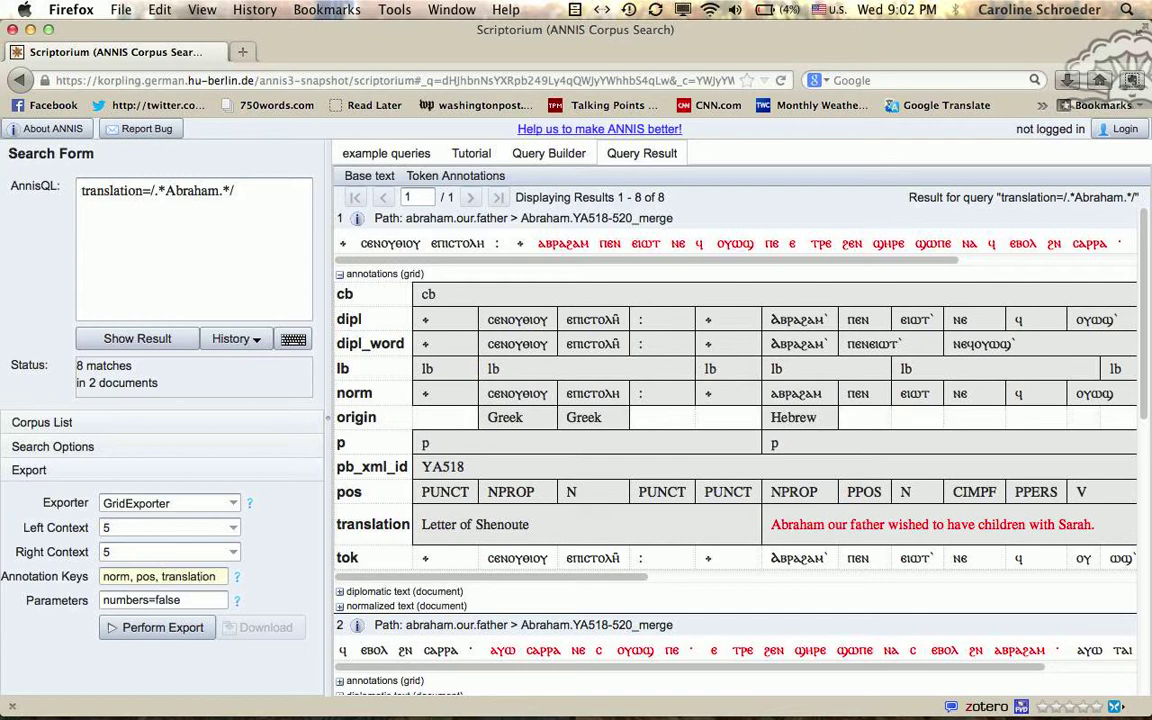
pyautogui.click(150, 630)
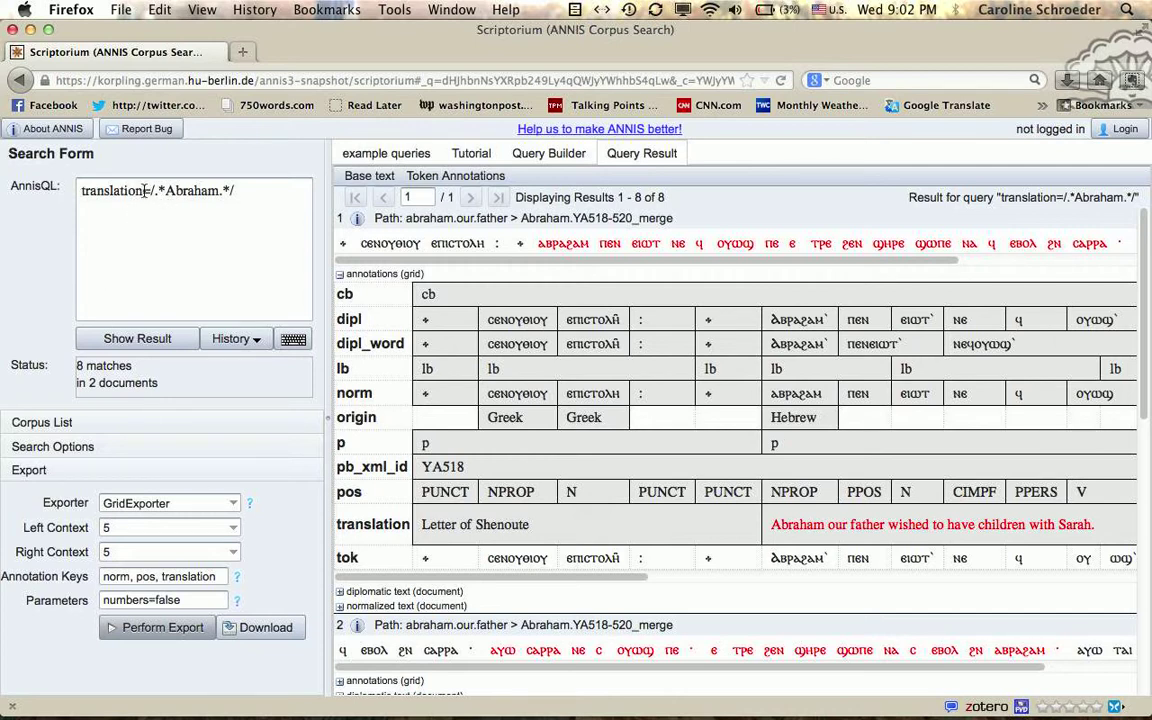
# Step: Delete the =/.*Abraham.*/ pattern so the query is just translation, and run it
pyautogui.moveTo(145, 190); pyautogui.dragTo(281, 193)
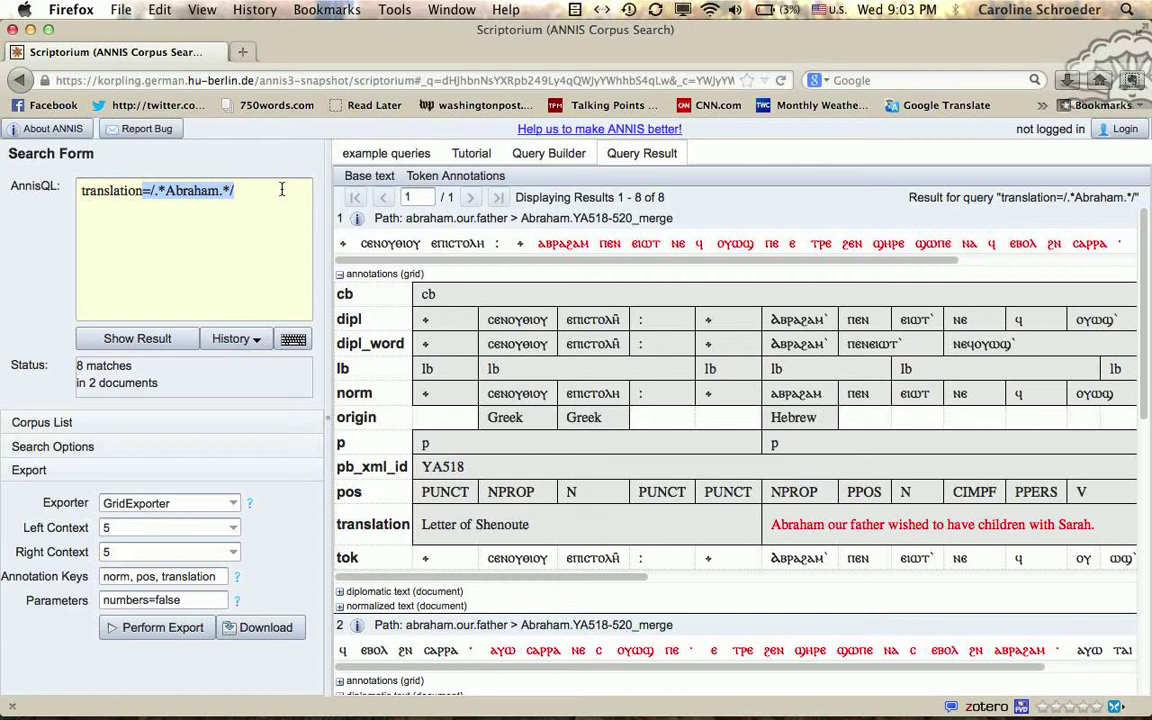
pyautogui.press('BackSpace')
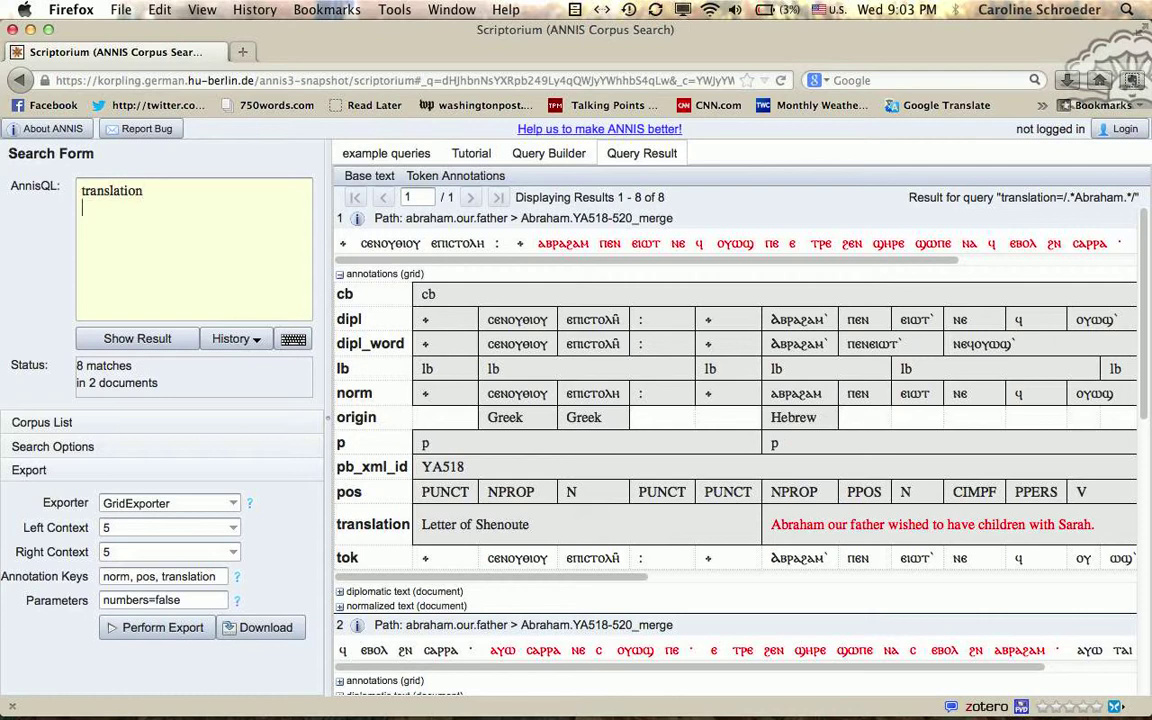
pyautogui.click(157, 338)
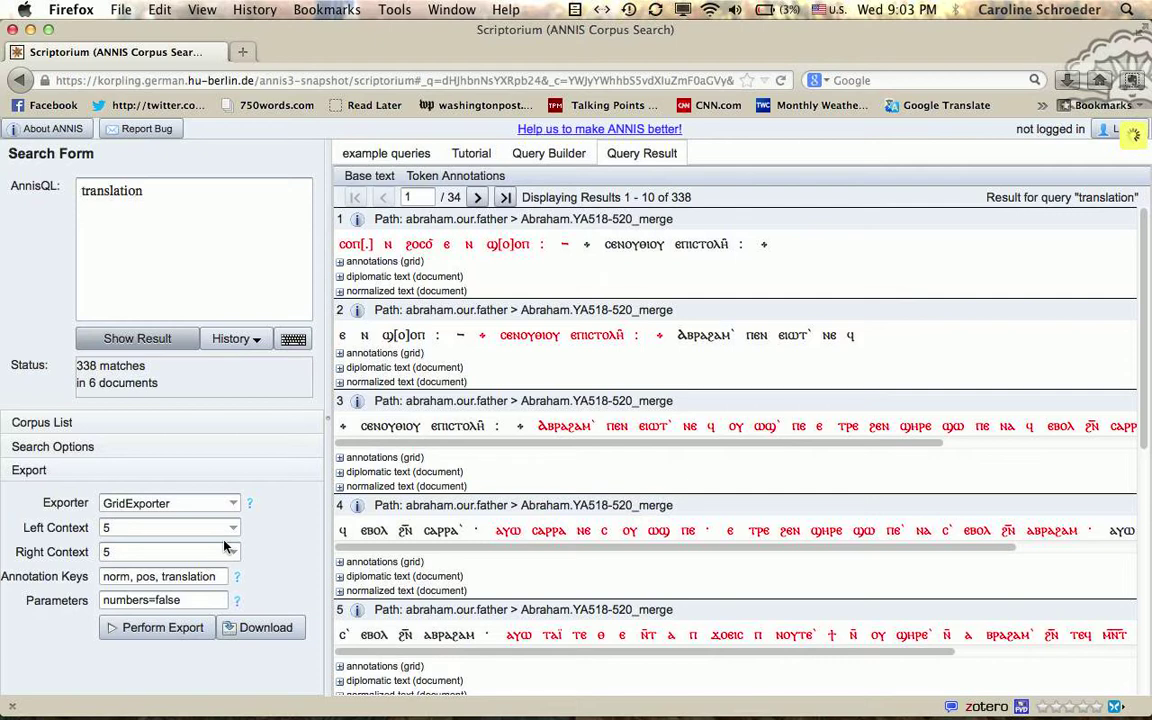
# Step: Replace translation with norm in the AnnisQL query and run the search
pyautogui.doubleClick(123, 190)
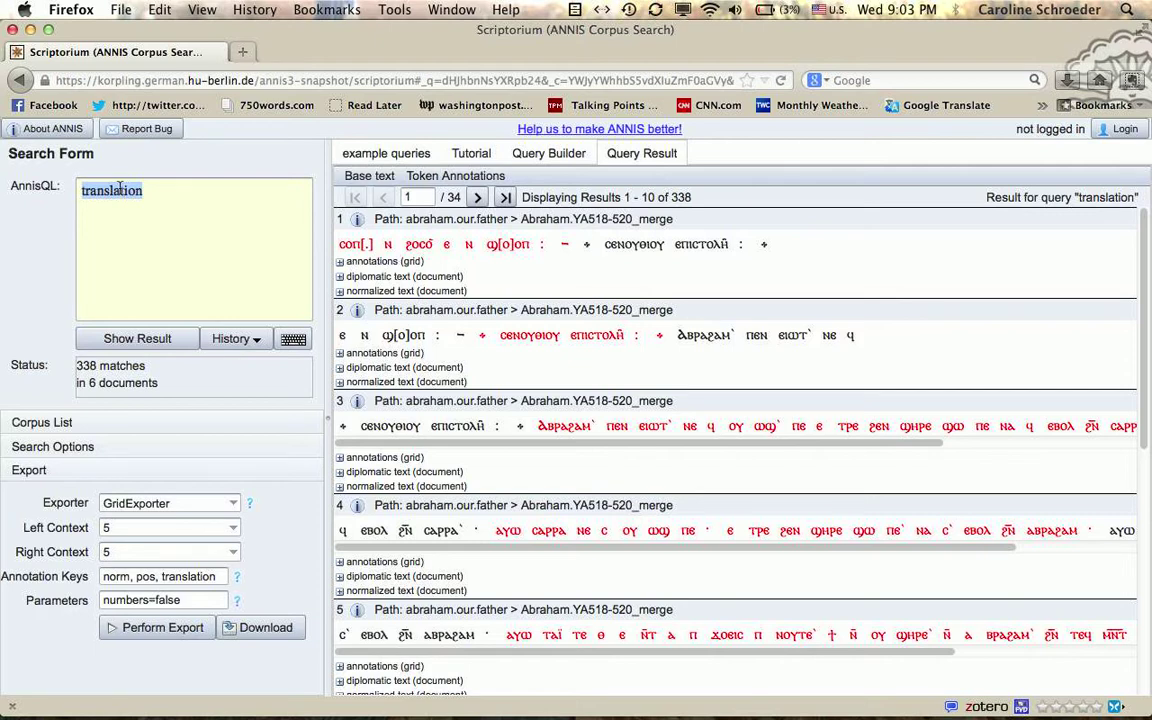
pyautogui.write('norm')
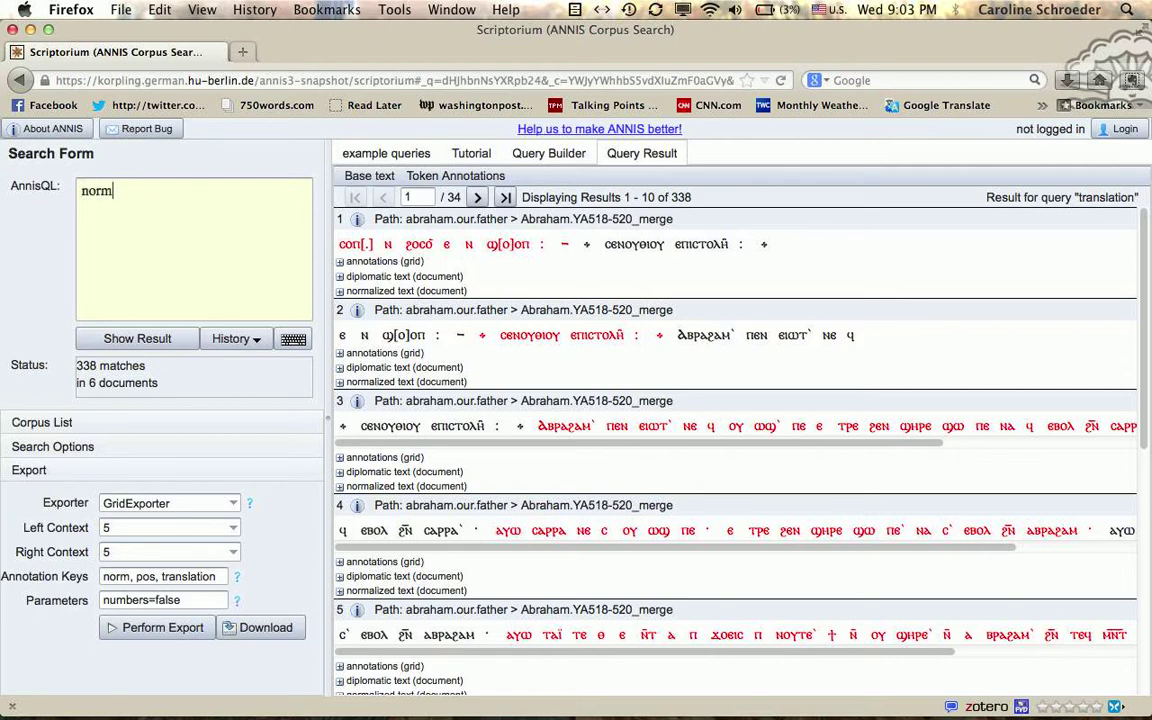
pyautogui.click(123, 336)
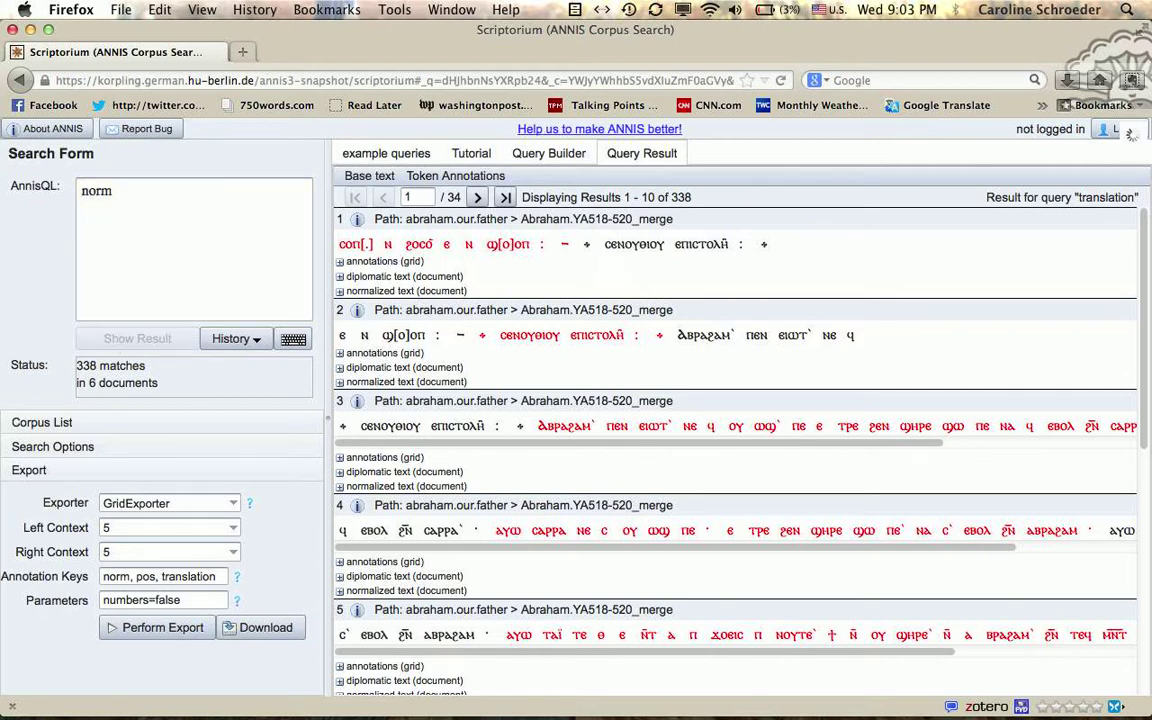